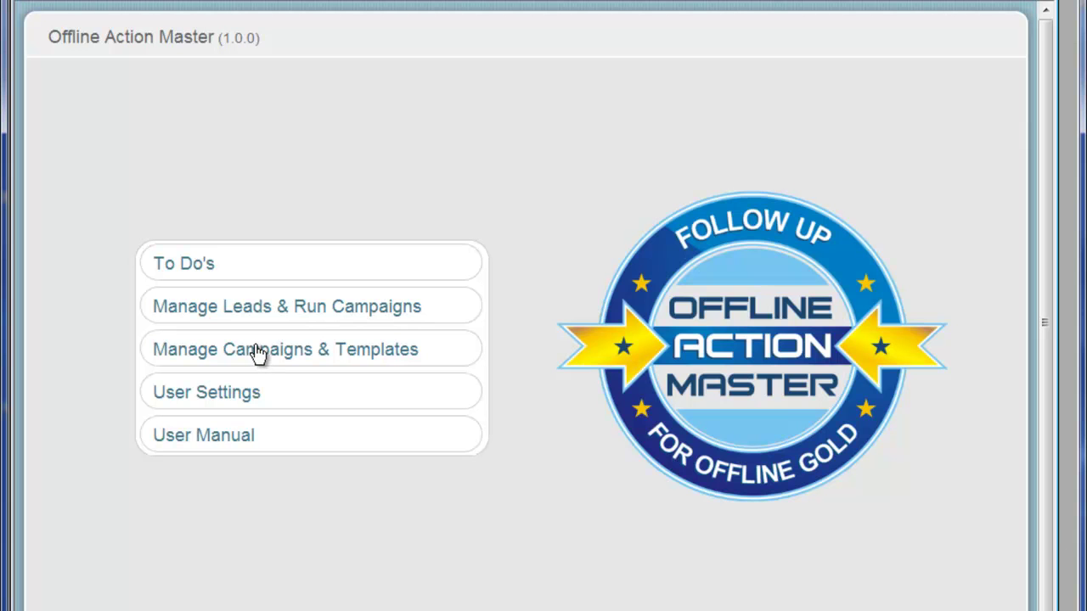
Step: Open the campaign and template manager, add a blank campaign record and return to the campaign list
click(258, 355)
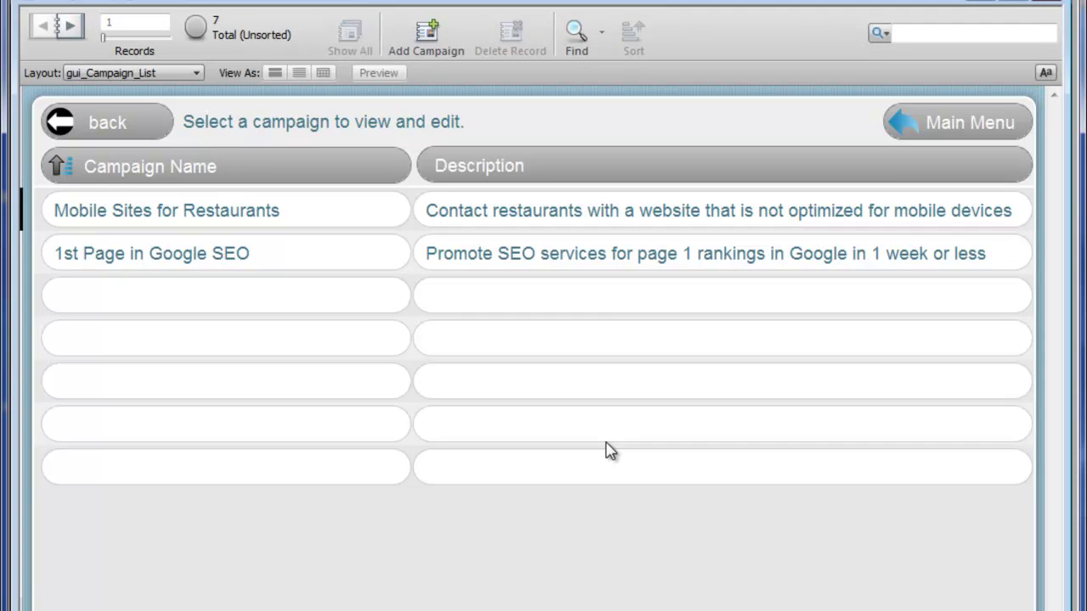
click(433, 32)
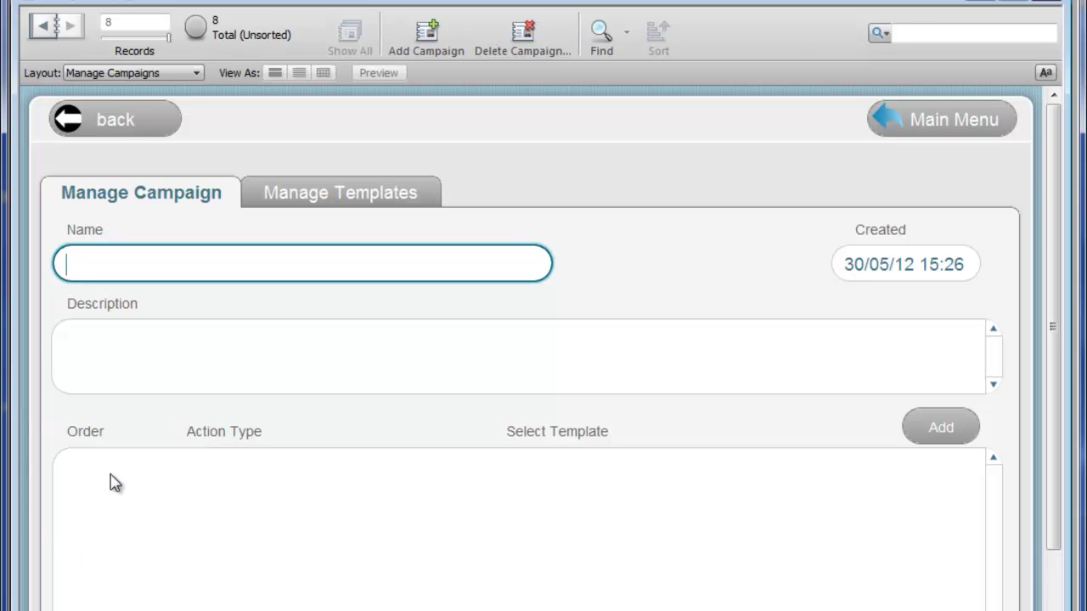
click(119, 133)
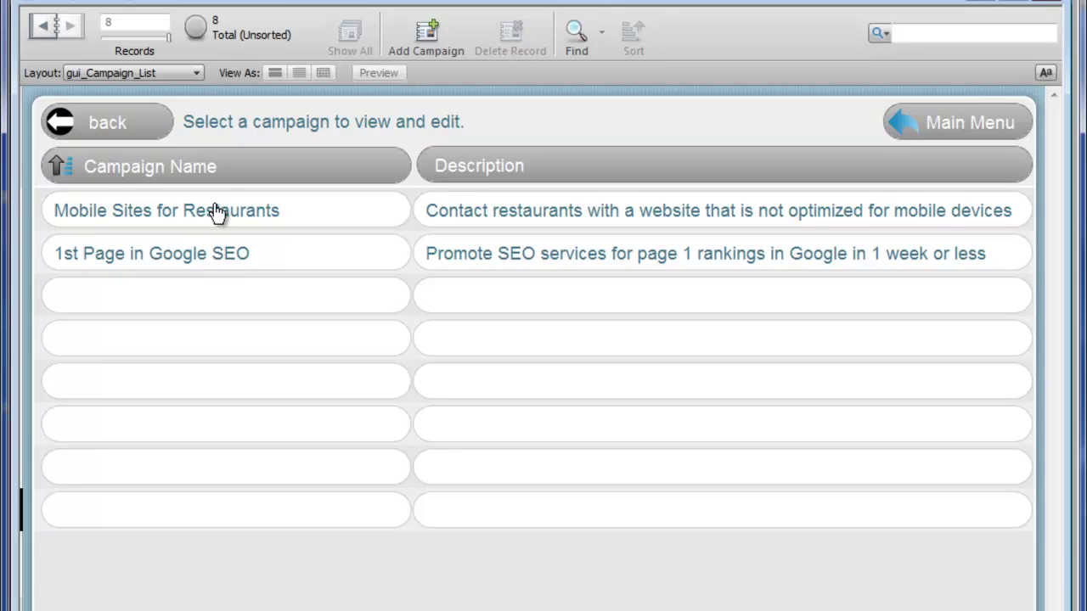
Step: Open the Mobile Sites for Restaurants campaign and browse the templates for phone calls, email messages and letters
click(132, 212)
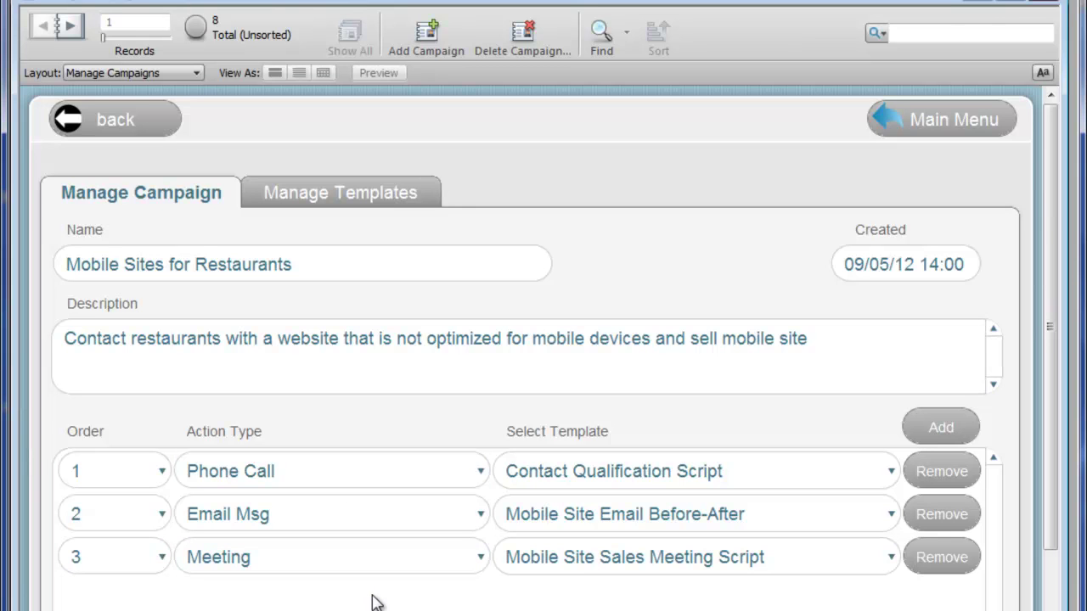
click(364, 195)
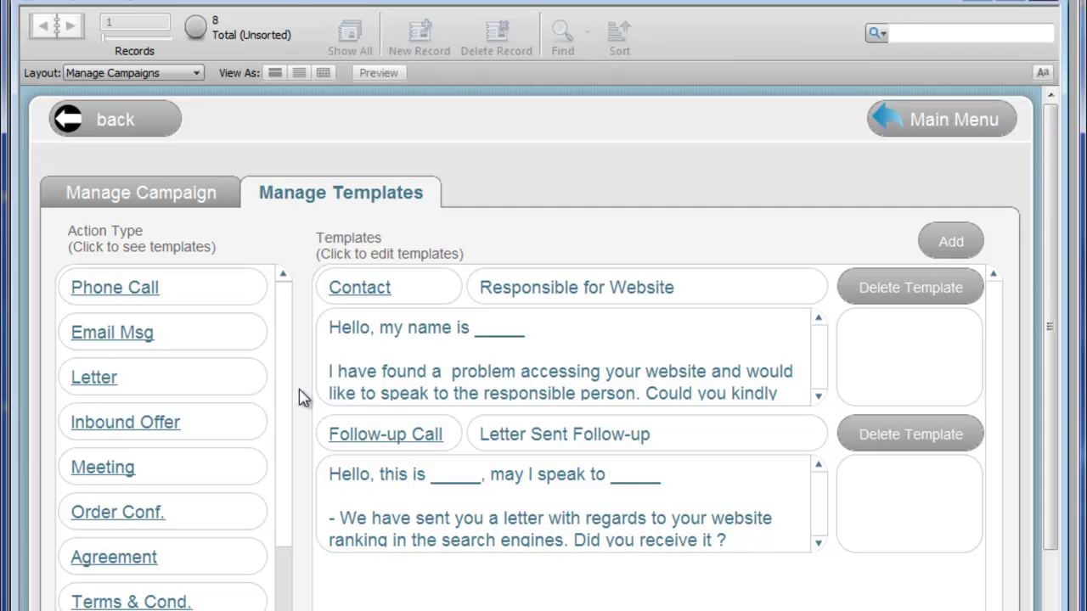
scroll(285, 519, down, 3)
scroll(283, 518, down, 2)
scroll(288, 424, up, 5)
click(108, 297)
click(112, 335)
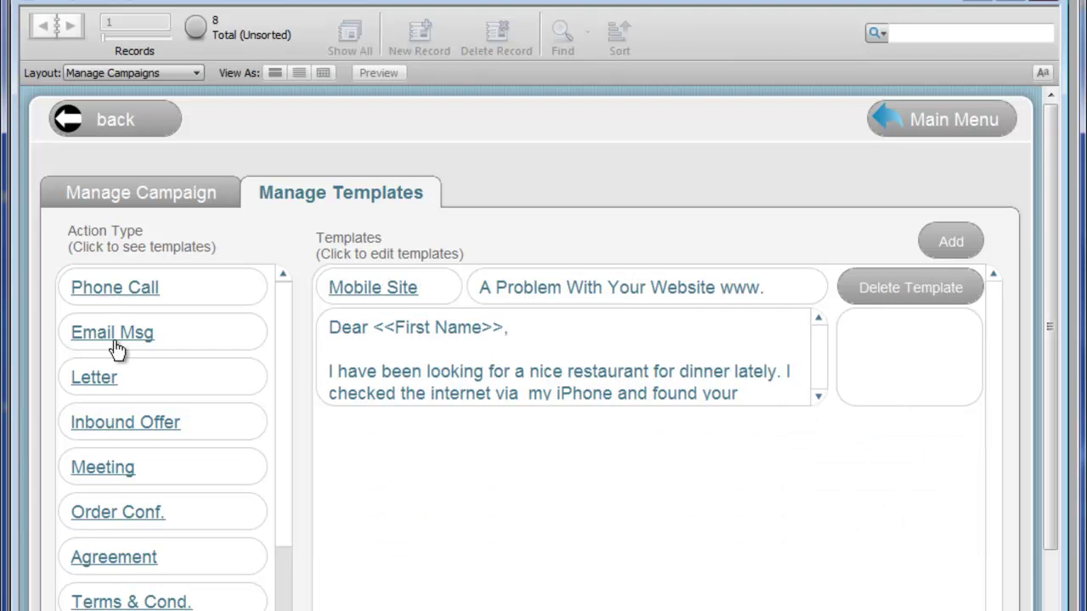
click(107, 384)
click(119, 291)
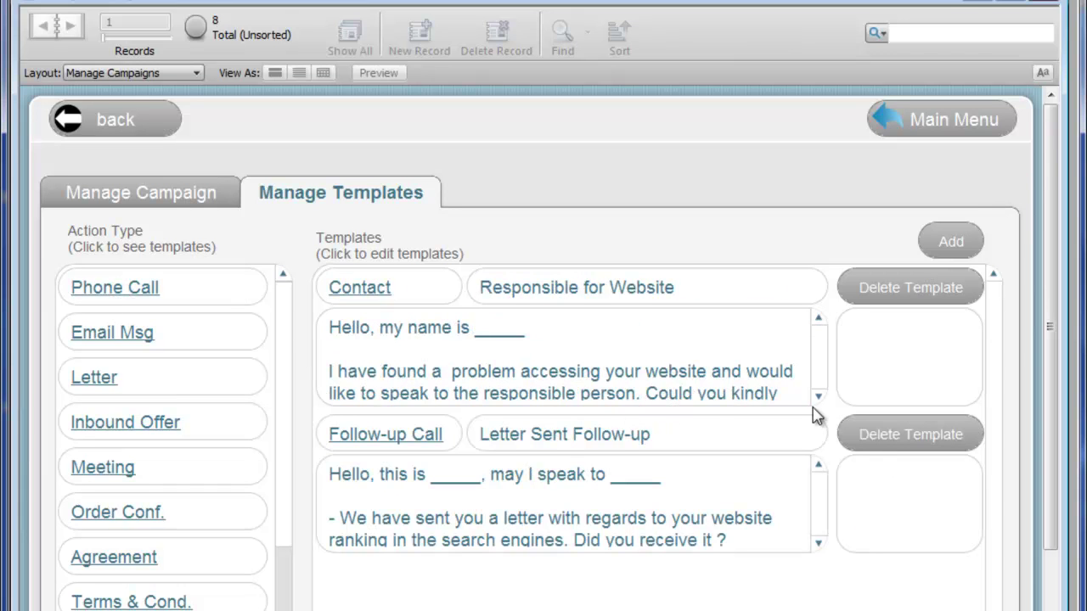
Step: Open the Contact phone call template for editing, select its second paragraph and show the Formatting Bar
click(955, 293)
click(360, 289)
drag(607, 257, 60, 232)
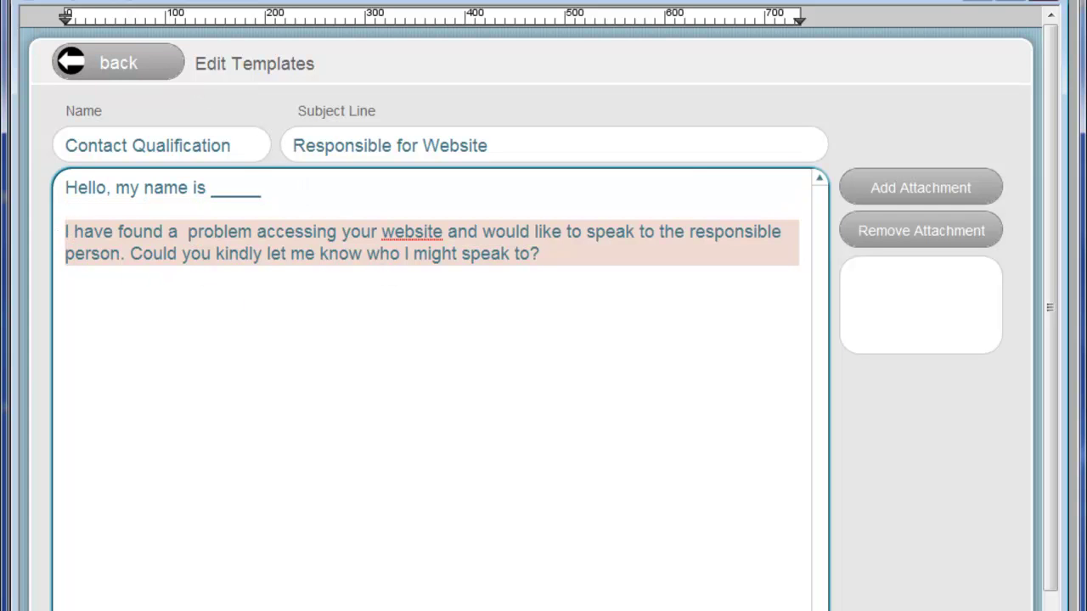
click(51, 1)
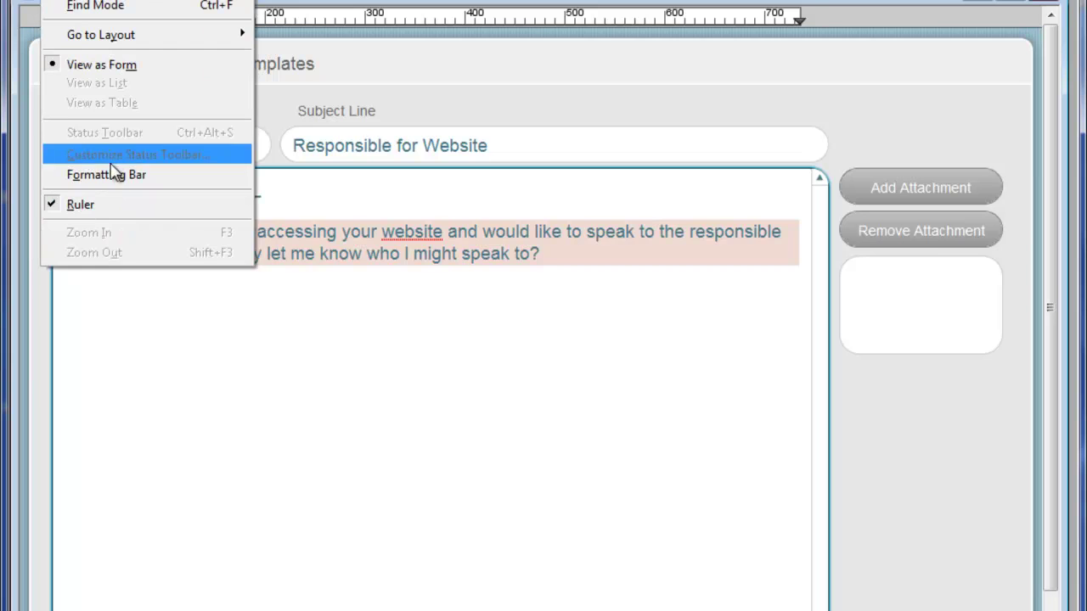
click(114, 175)
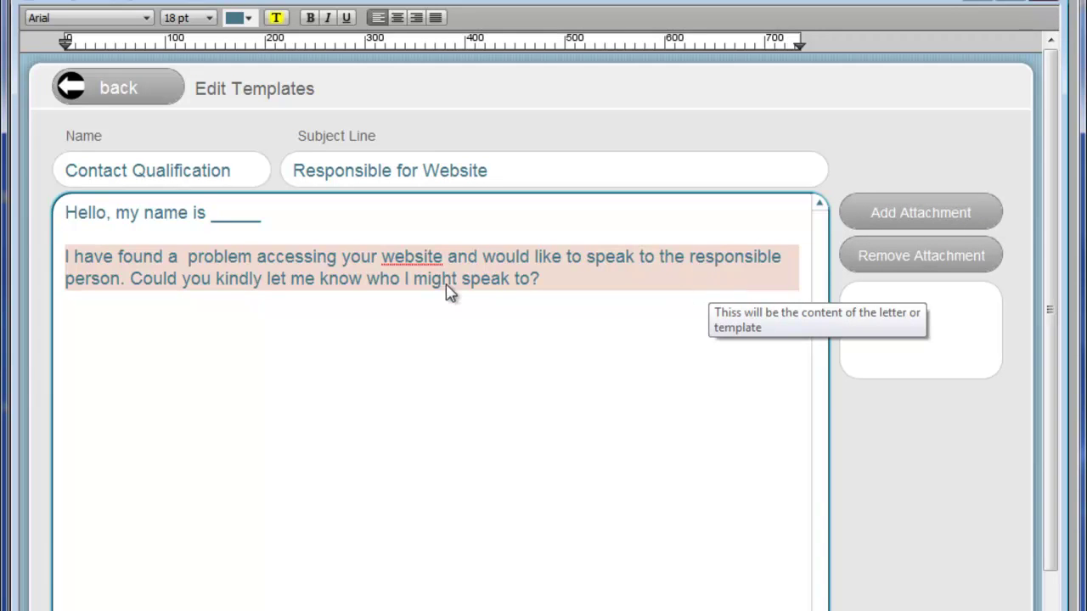
Step: Leave the template editor and the campaign, and open Manage Leads & Run Campaigns from the main menu
click(96, 96)
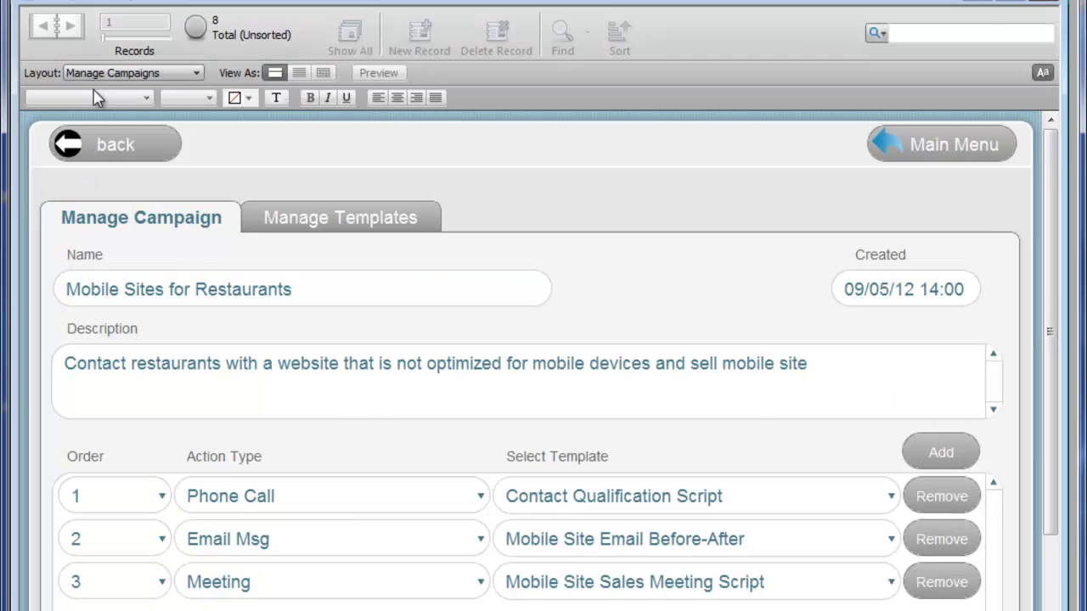
click(97, 150)
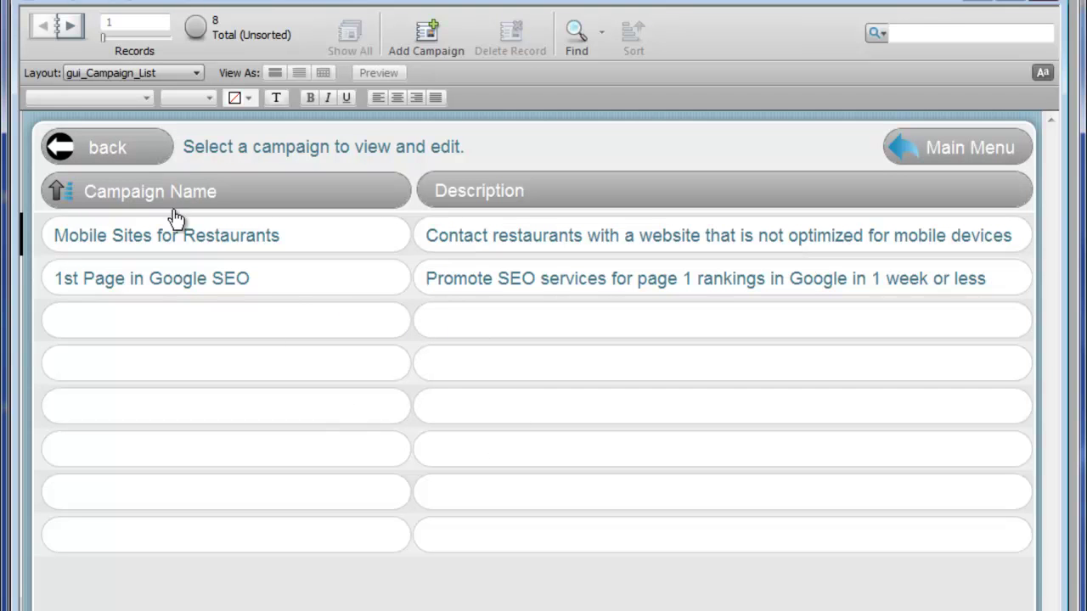
click(987, 149)
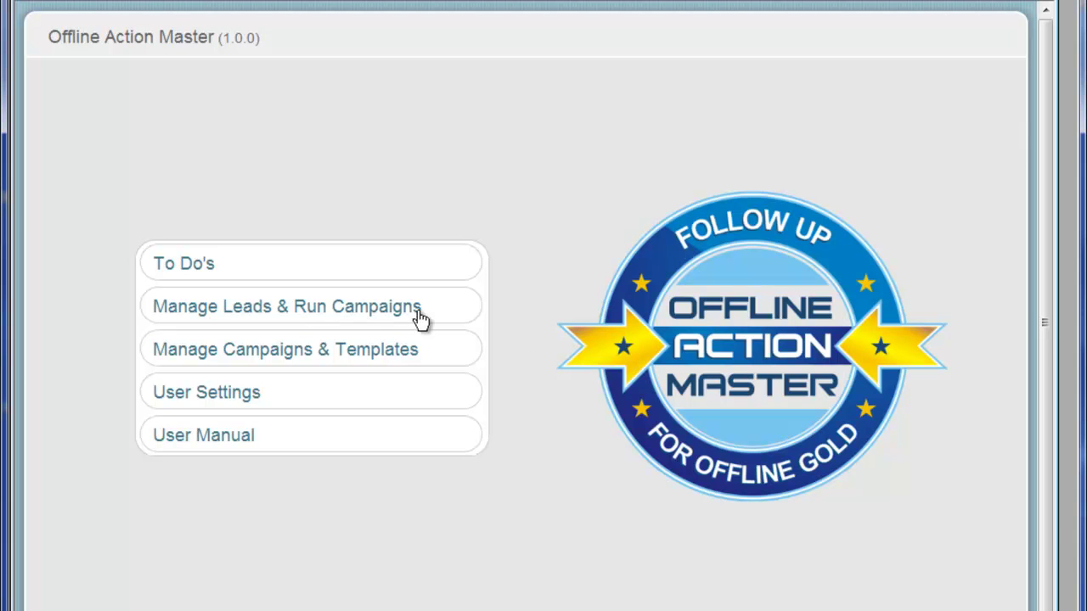
click(376, 313)
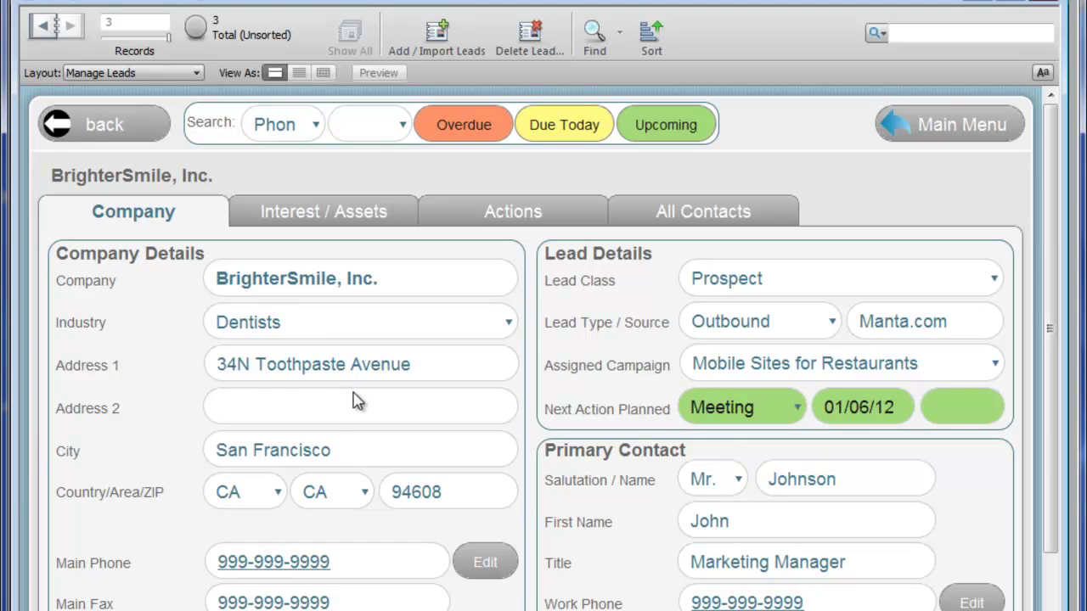
Step: Start adding a single lead and set its lead class to Inbound
click(438, 41)
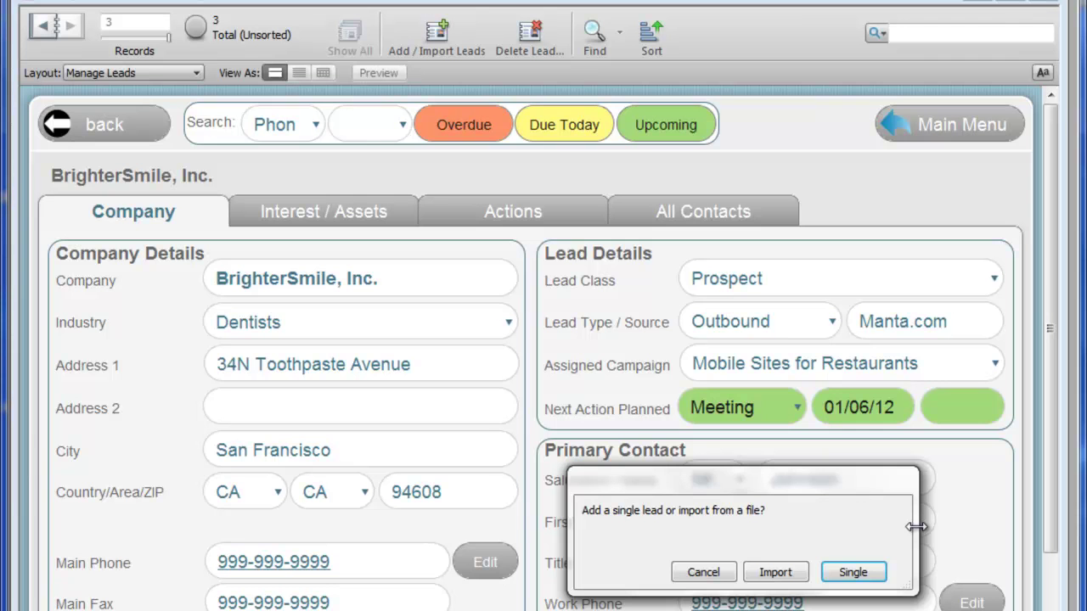
click(856, 570)
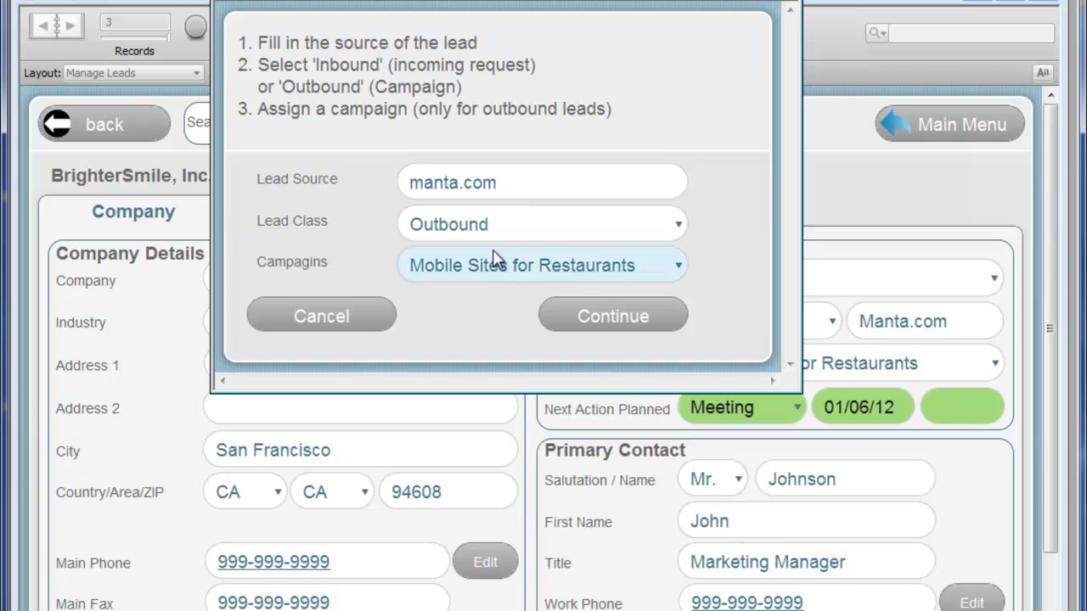
click(537, 235)
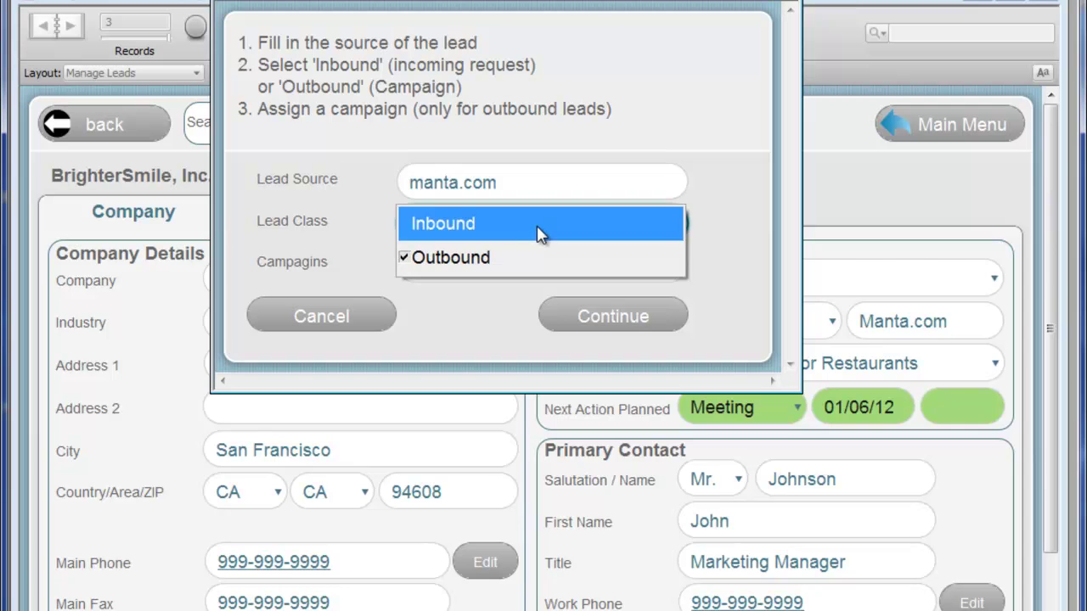
click(540, 231)
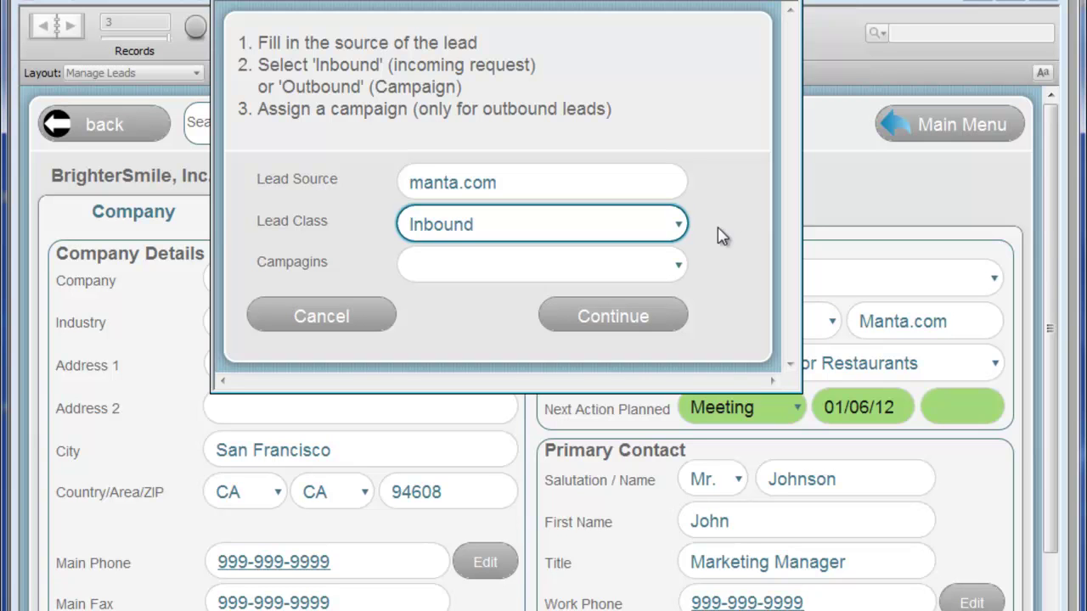
Step: Set the lead class to Outbound with the Mobile Sites for Restaurants campaign, continue to the duplicate check and cancel the new lead
click(684, 228)
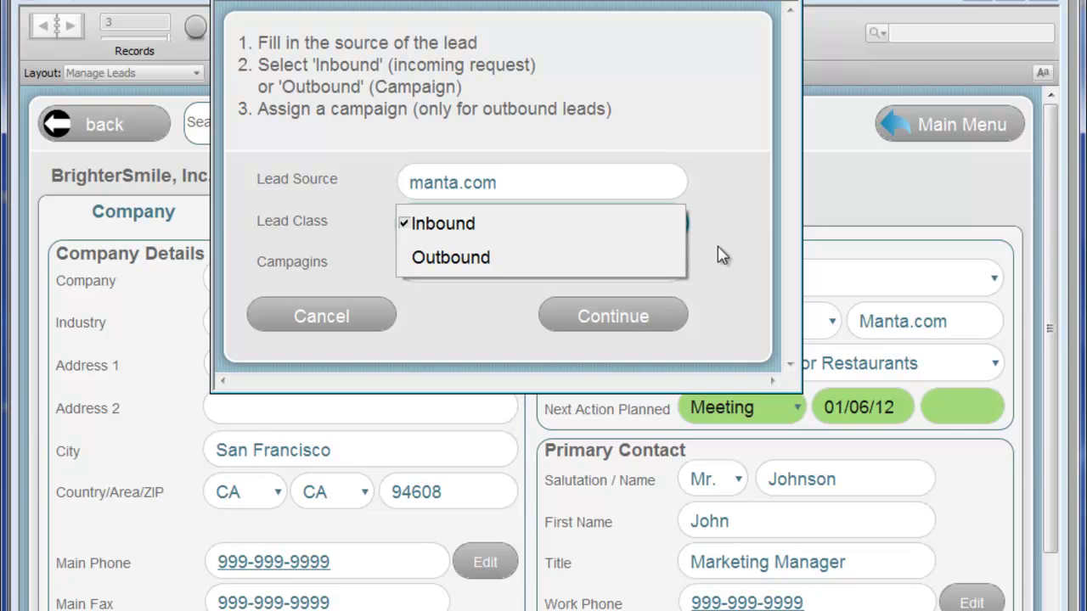
click(563, 256)
click(466, 272)
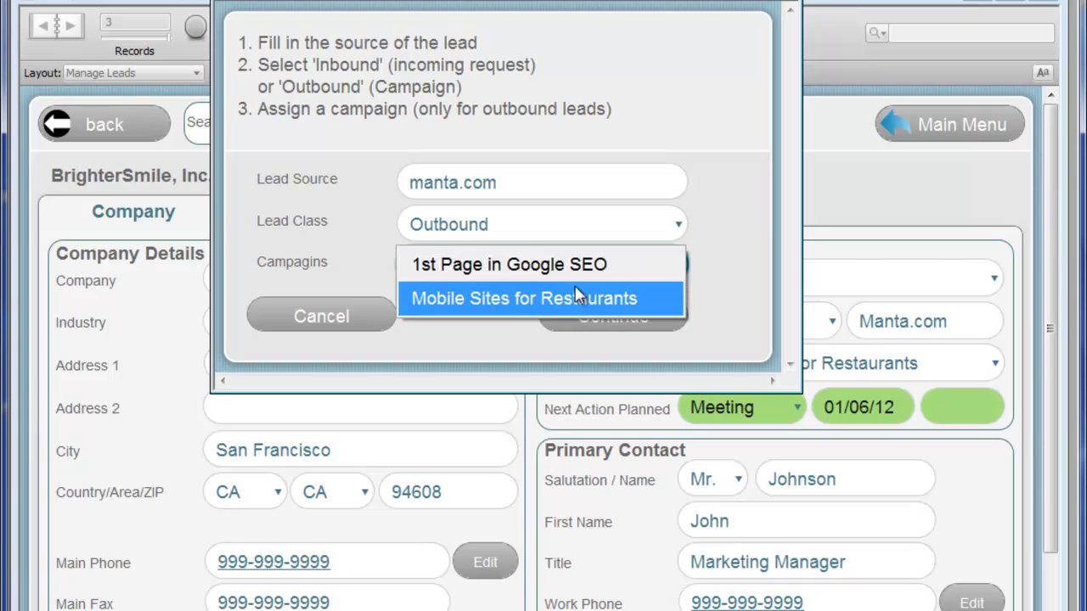
click(572, 293)
click(632, 329)
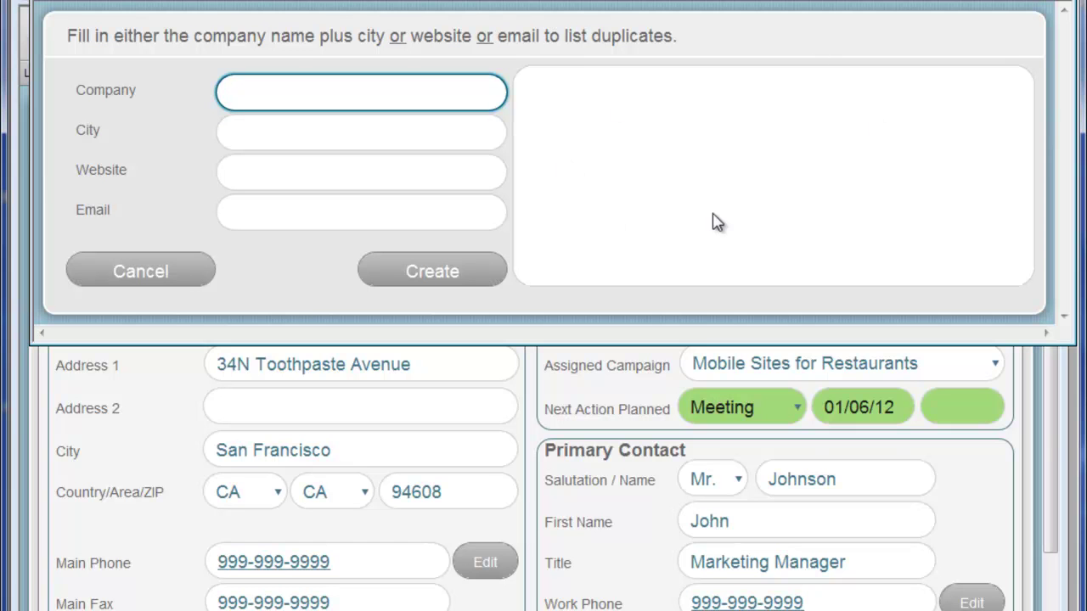
click(140, 272)
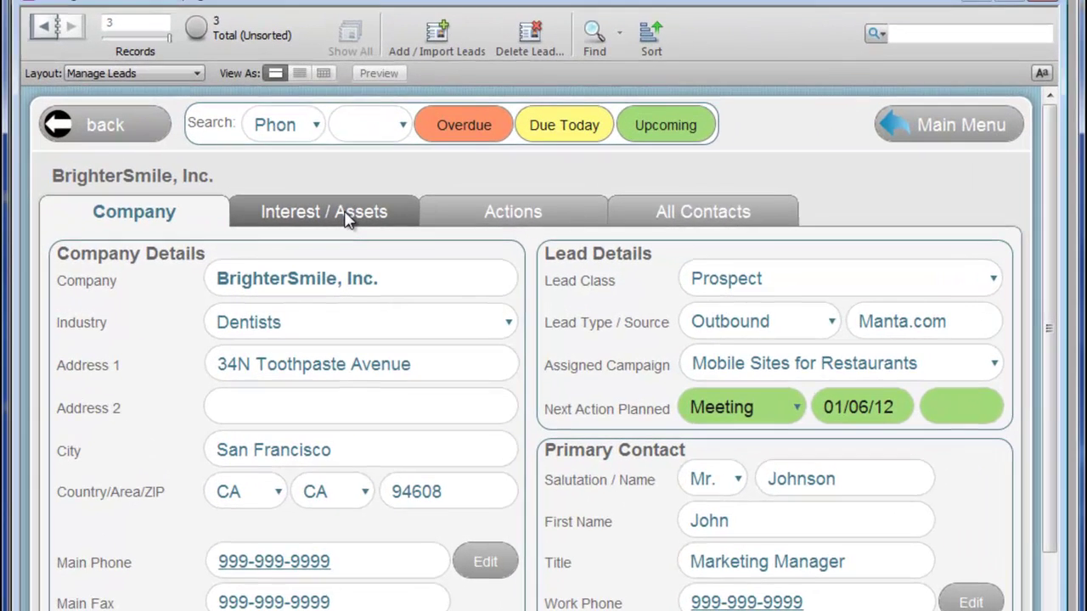
Step: Review the BrighterSmile, Inc. lead's interests and assets, examine the full list of available interest items and return to the lead
click(373, 230)
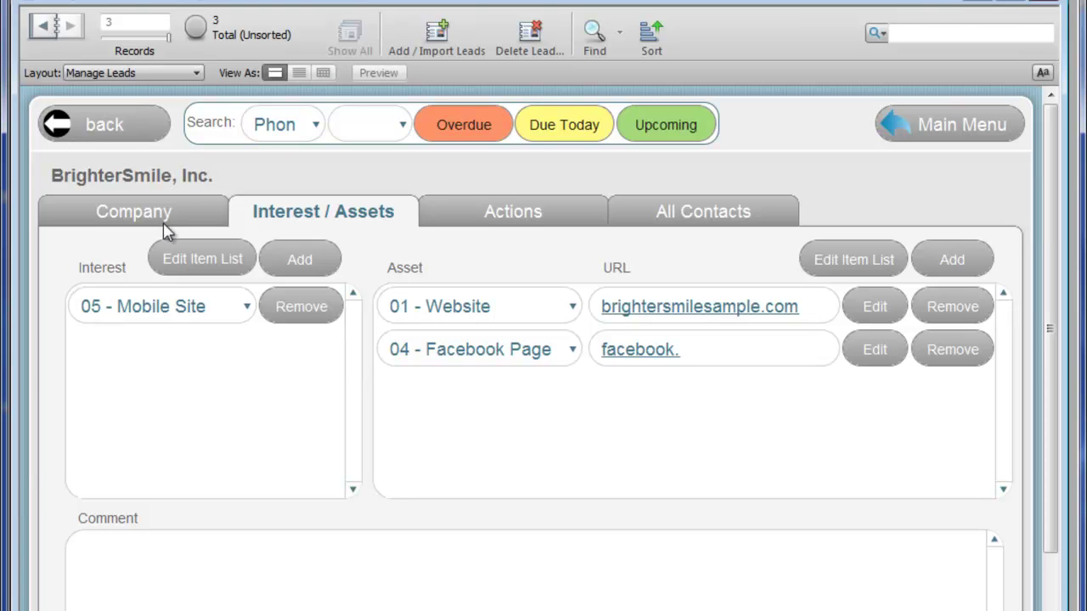
click(218, 259)
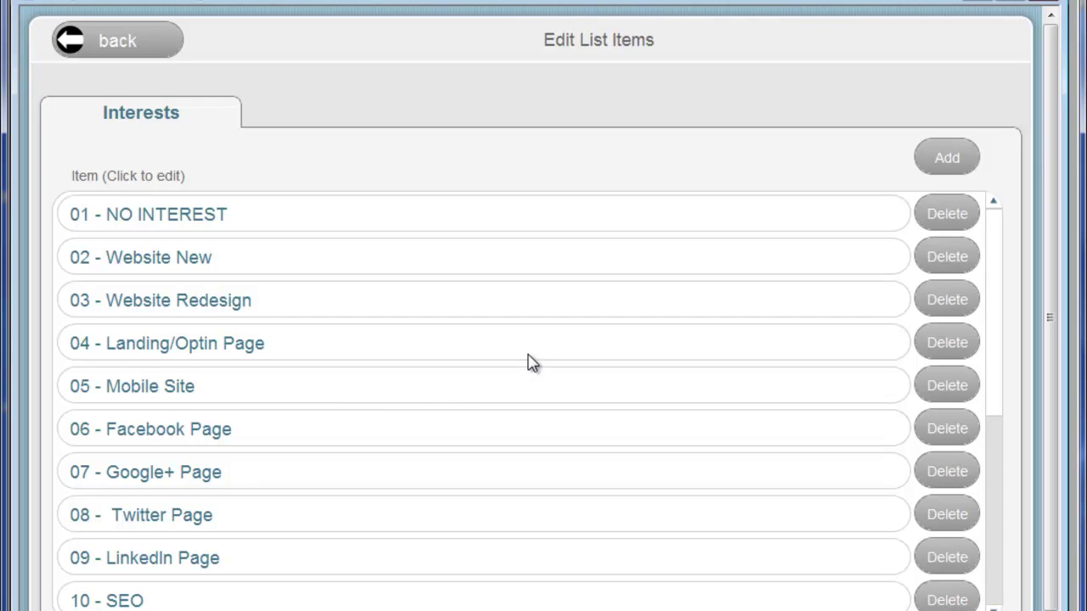
scroll(528, 365, down, 2)
scroll(477, 382, down, 8)
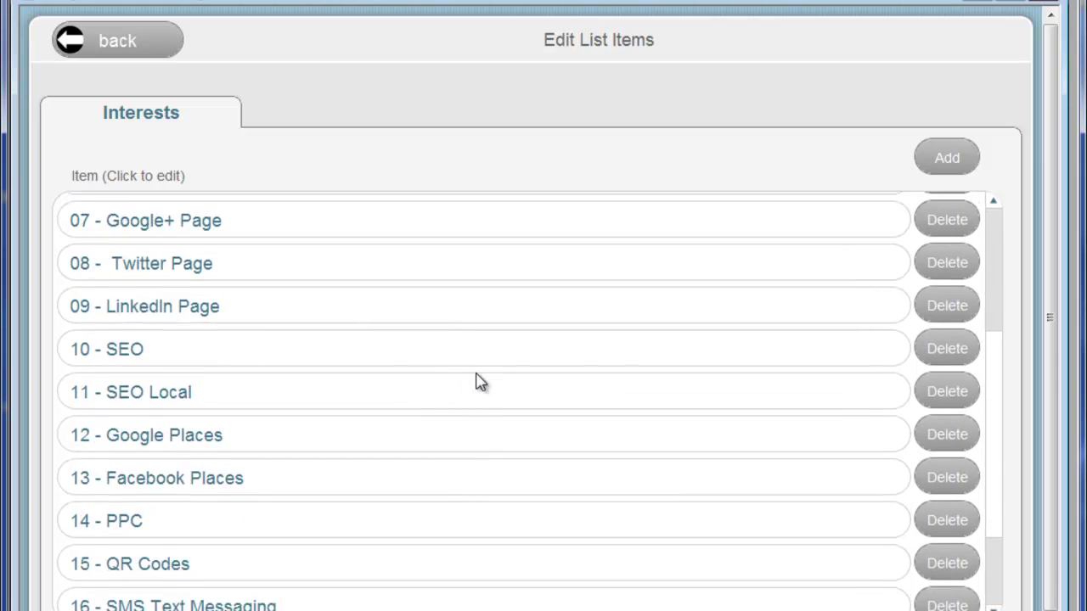
scroll(478, 382, down, 1)
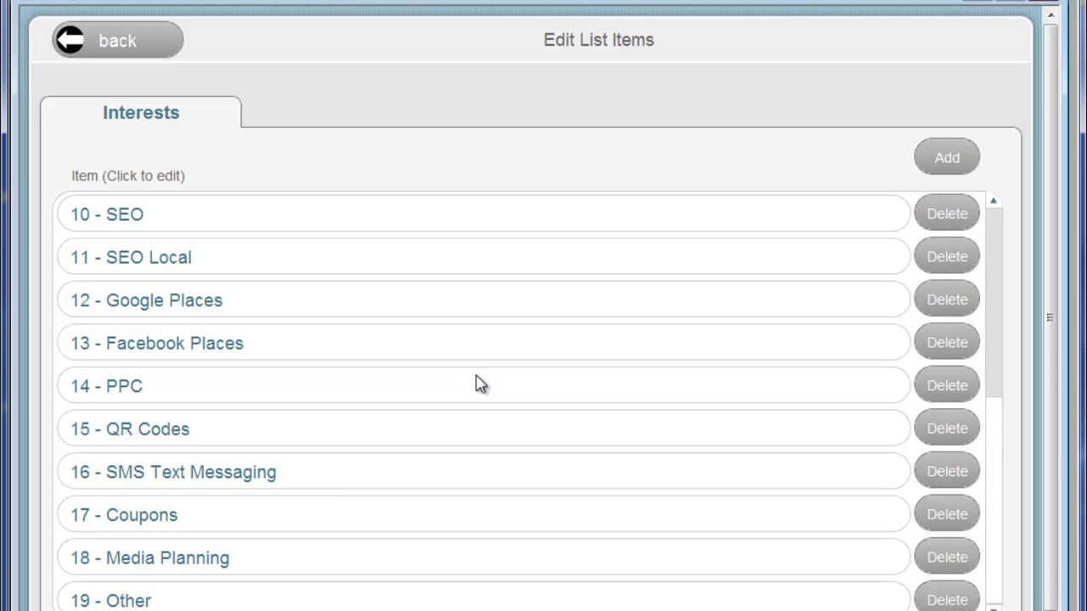
scroll(354, 505, up, 5)
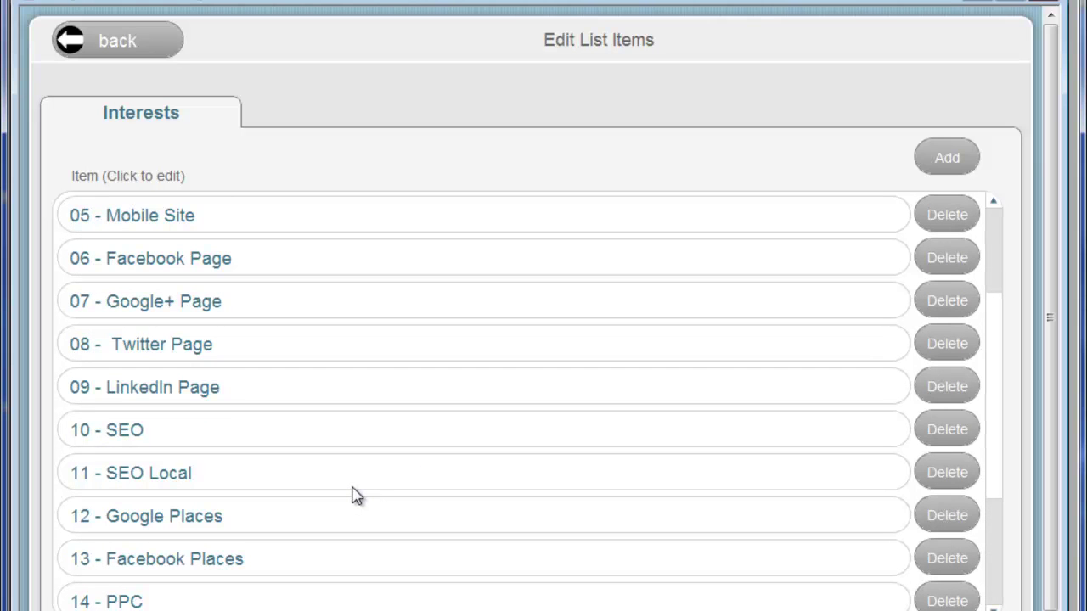
scroll(354, 497, up, 4)
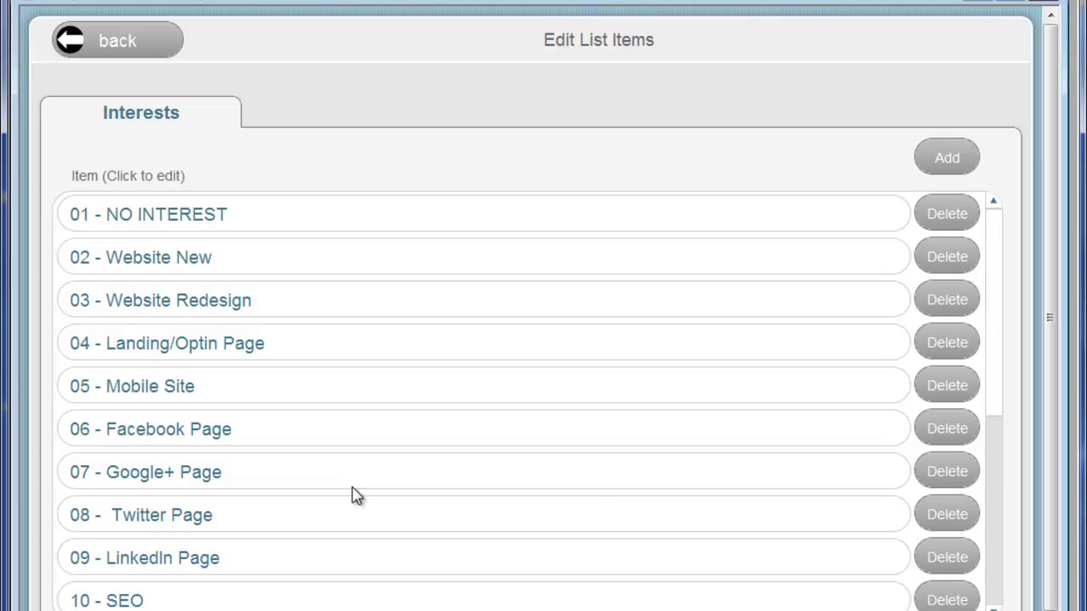
scroll(355, 497, down, 3)
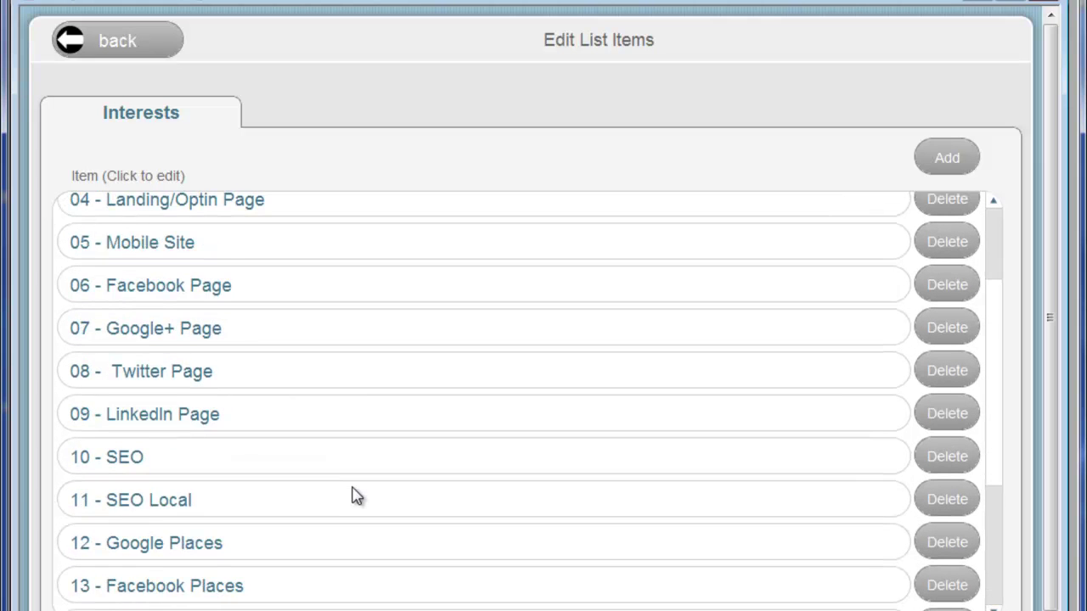
scroll(355, 496, down, 3)
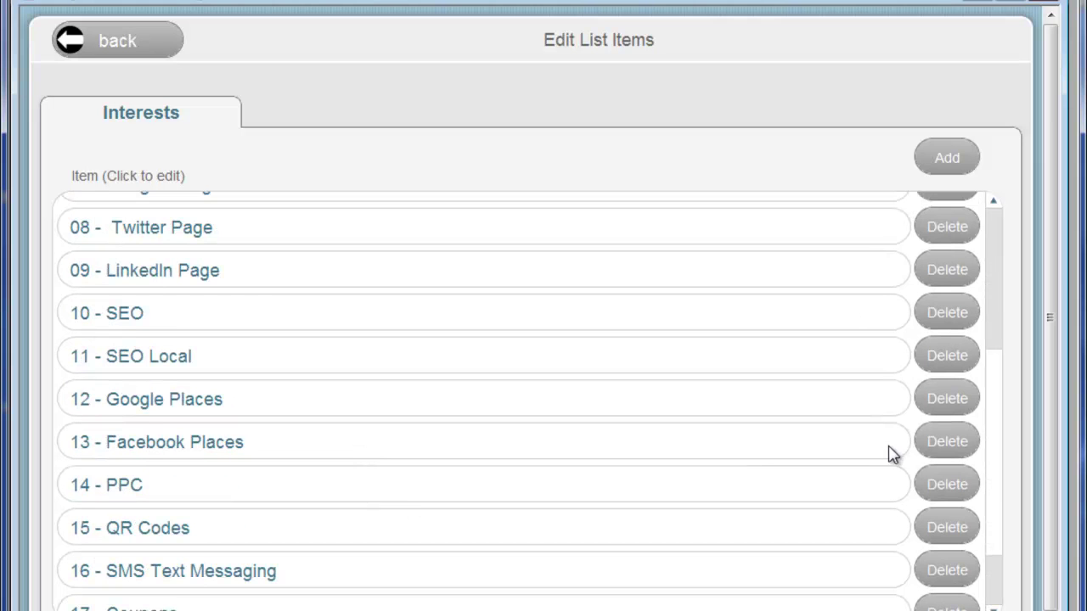
scroll(553, 473, up, 4)
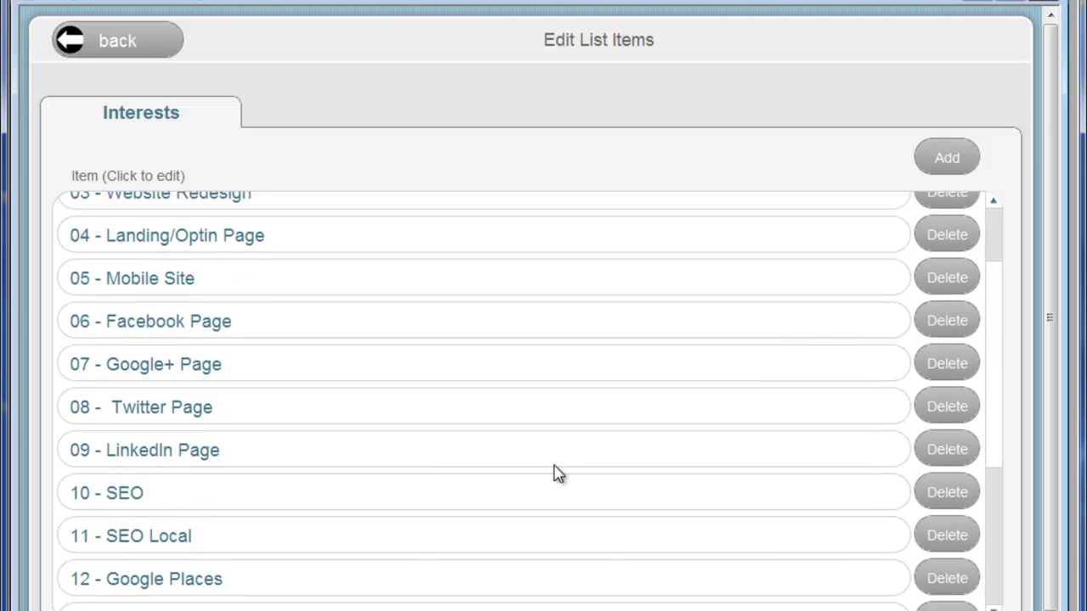
scroll(554, 473, up, 3)
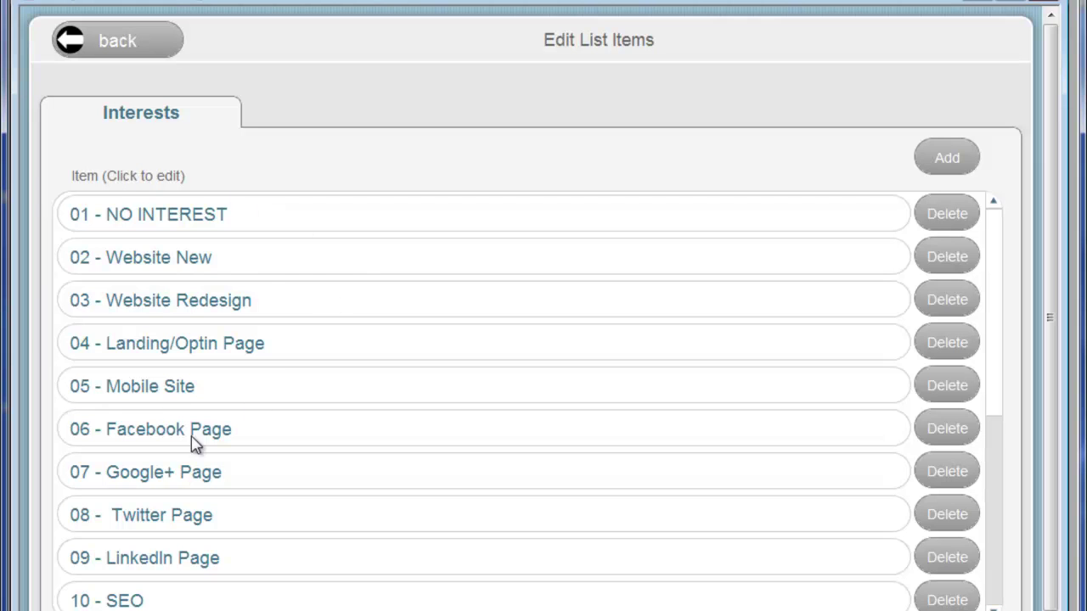
scroll(272, 444, down, 5)
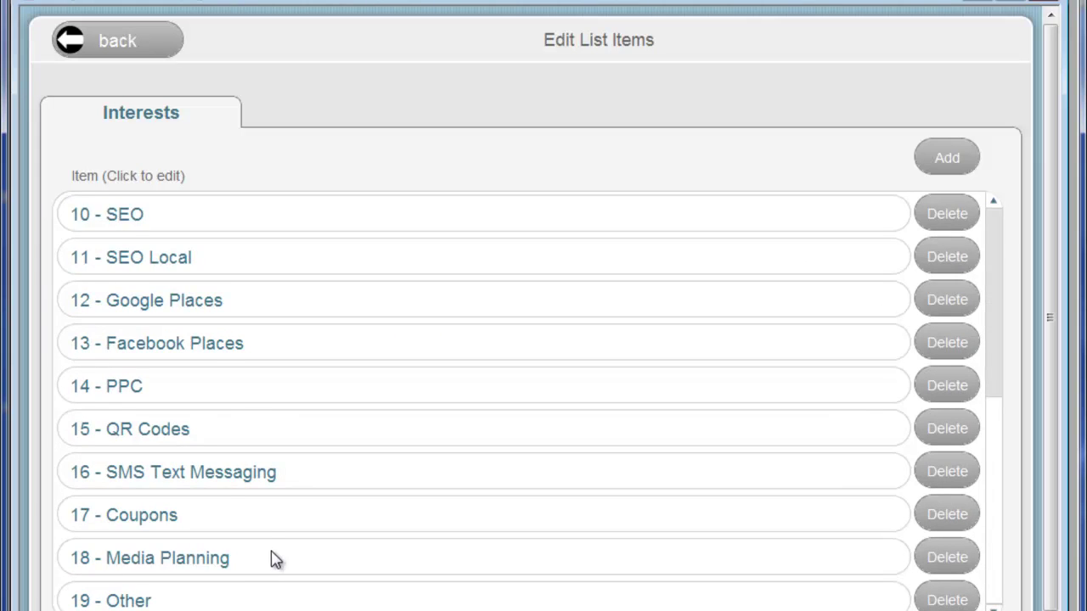
scroll(273, 556, up, 5)
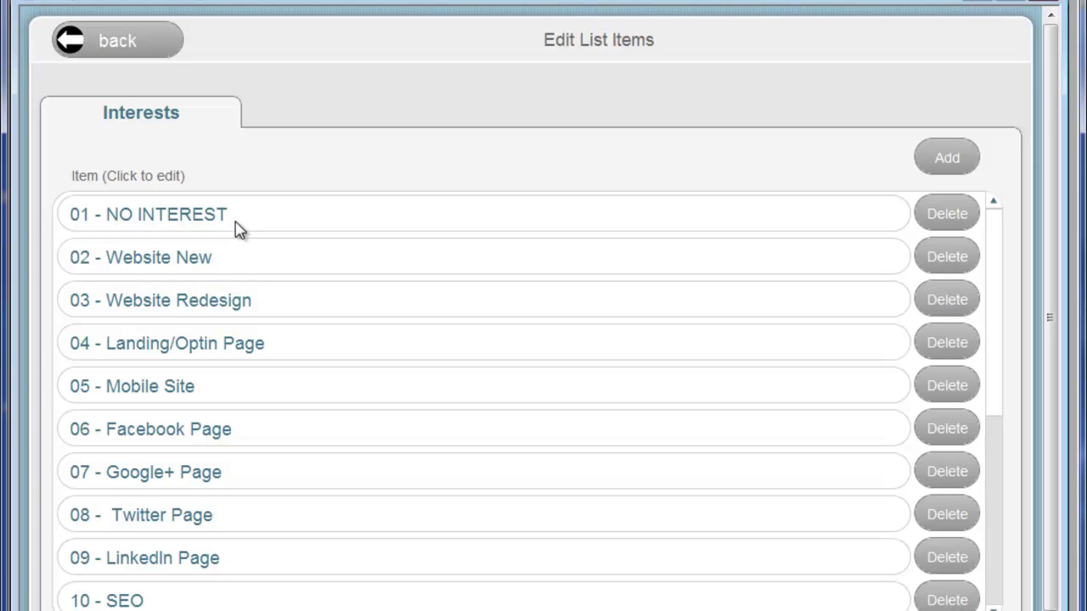
click(135, 41)
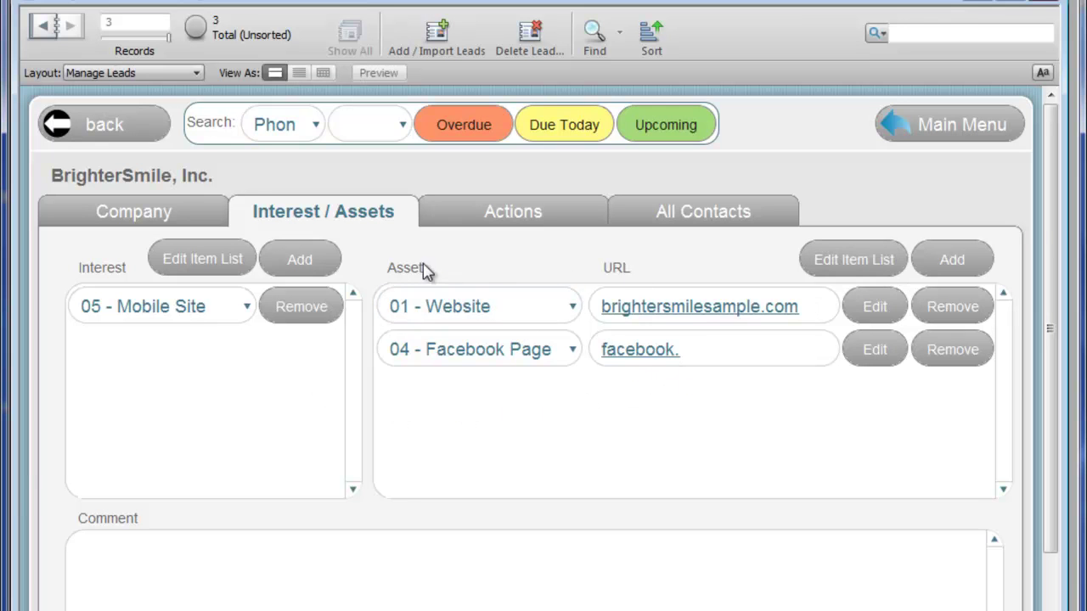
Step: Examine the list of available asset items and return to the BrighterSmile, Inc. lead
click(840, 261)
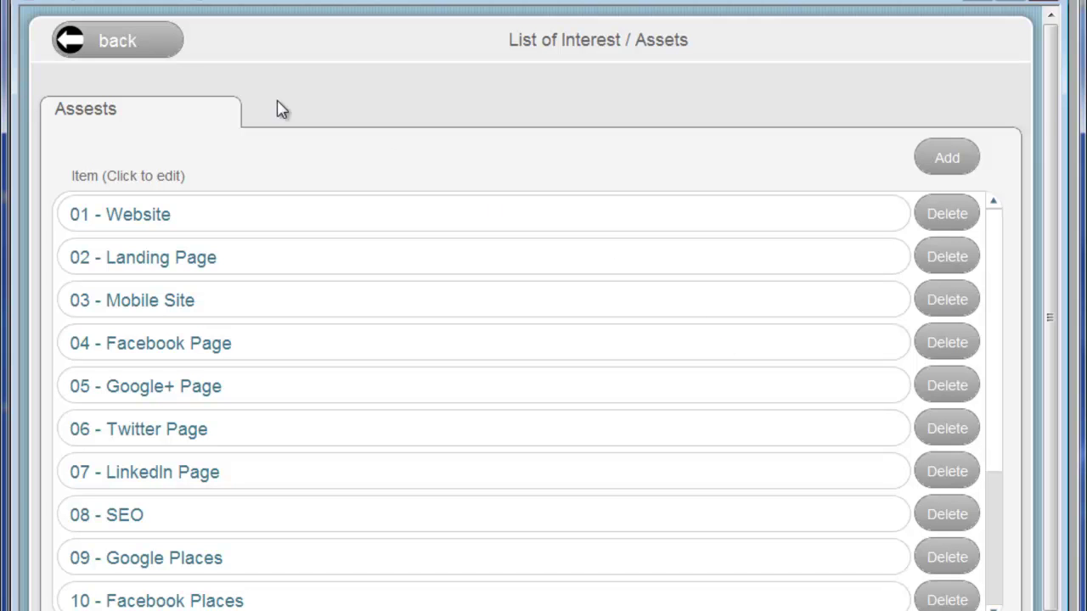
click(140, 54)
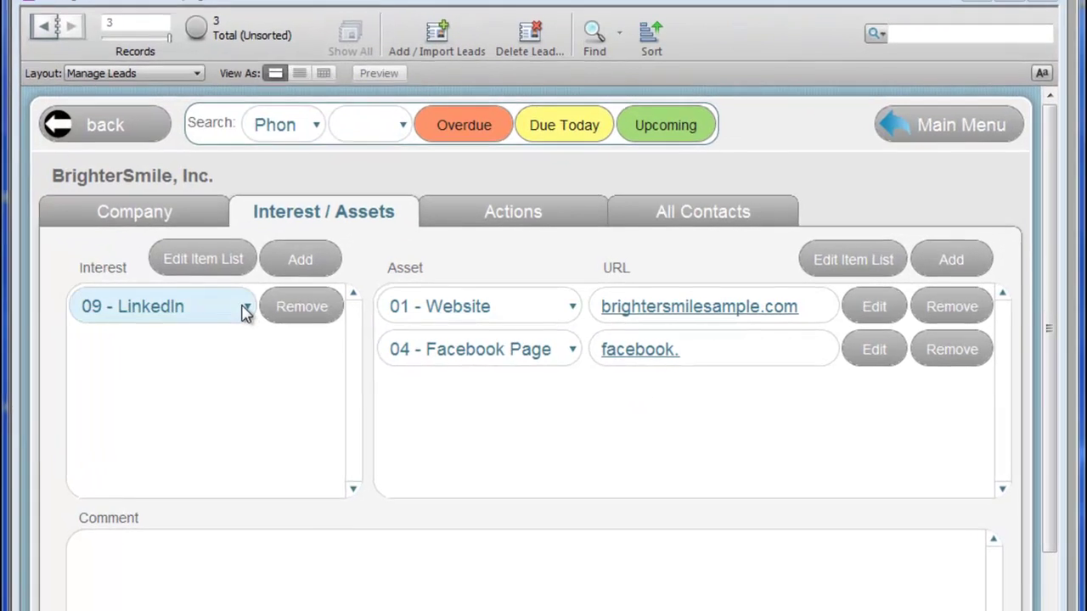
Step: Set the lead's interest to 05 - Mobile Site and keep its first asset as 01 - Website
click(303, 308)
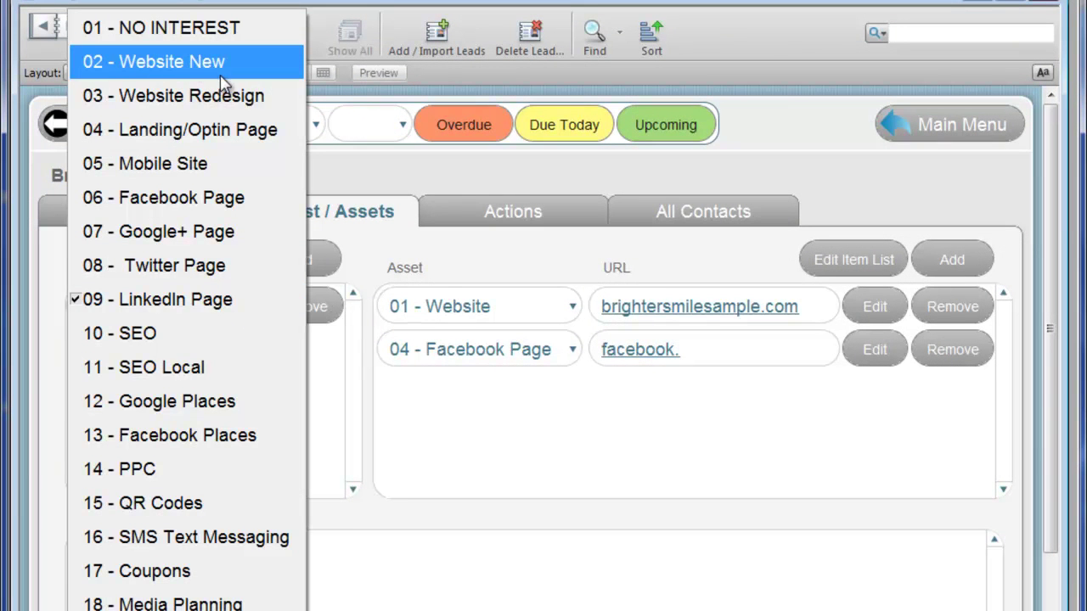
click(227, 176)
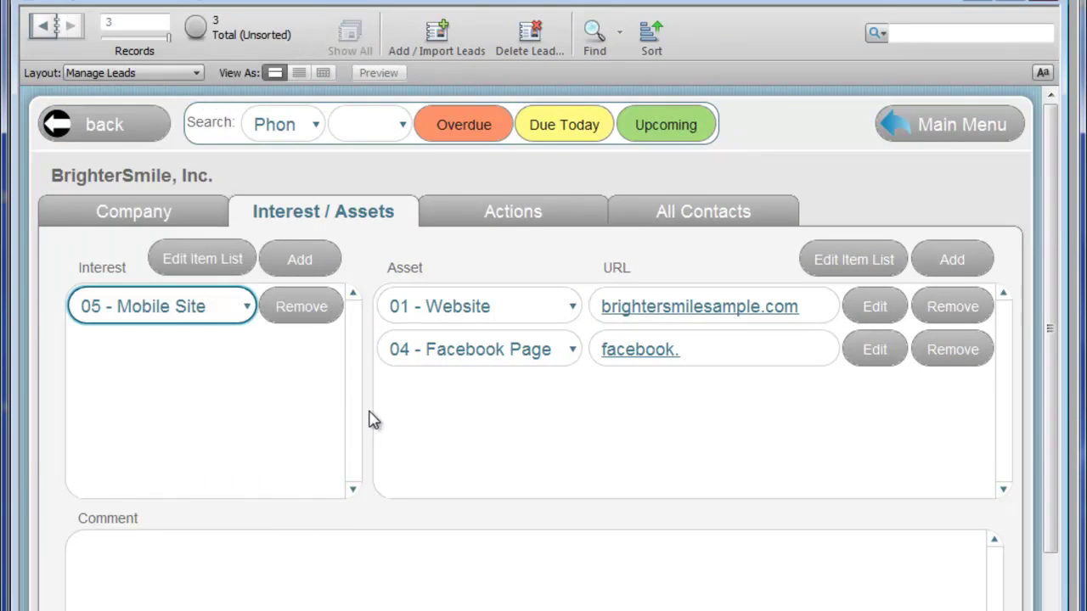
click(492, 310)
click(495, 163)
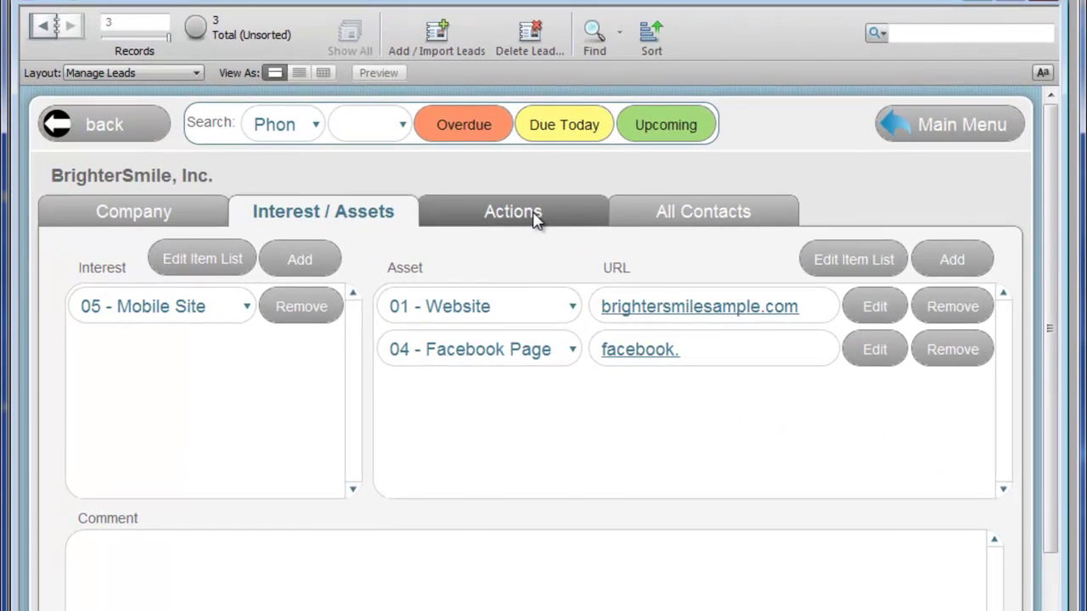
Step: Open the lead's actions, try the 1st Page in Google SEO campaign and reassign Mobile Sites for Restaurants
click(537, 236)
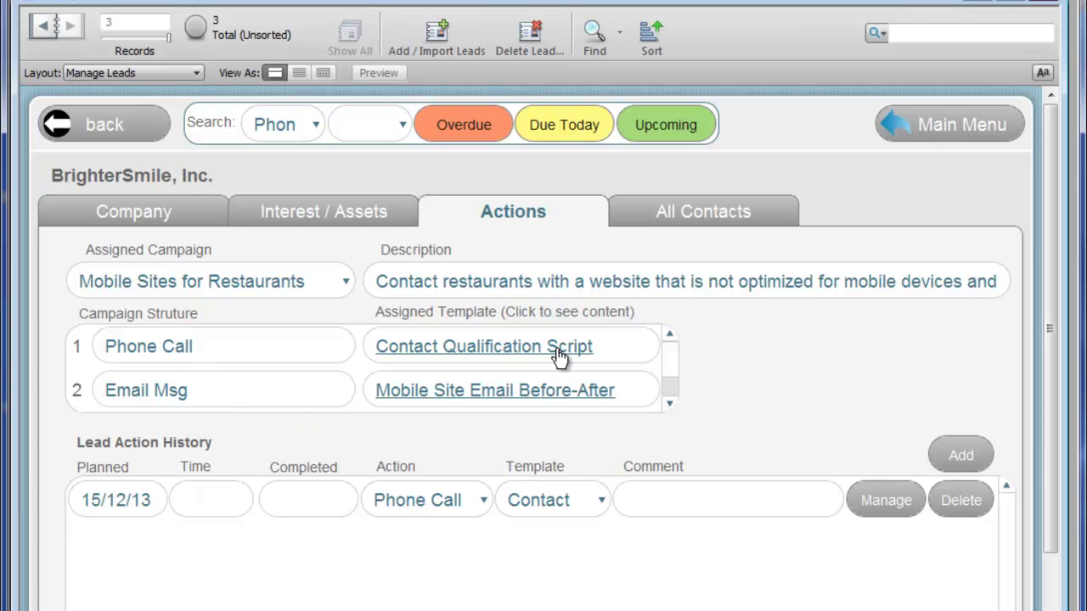
click(238, 278)
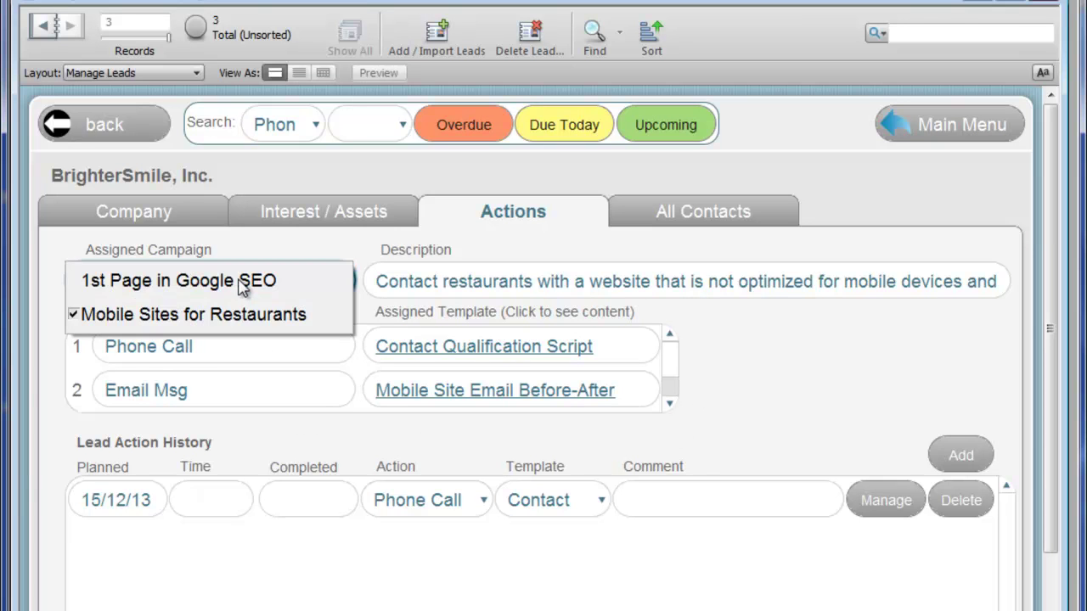
click(230, 284)
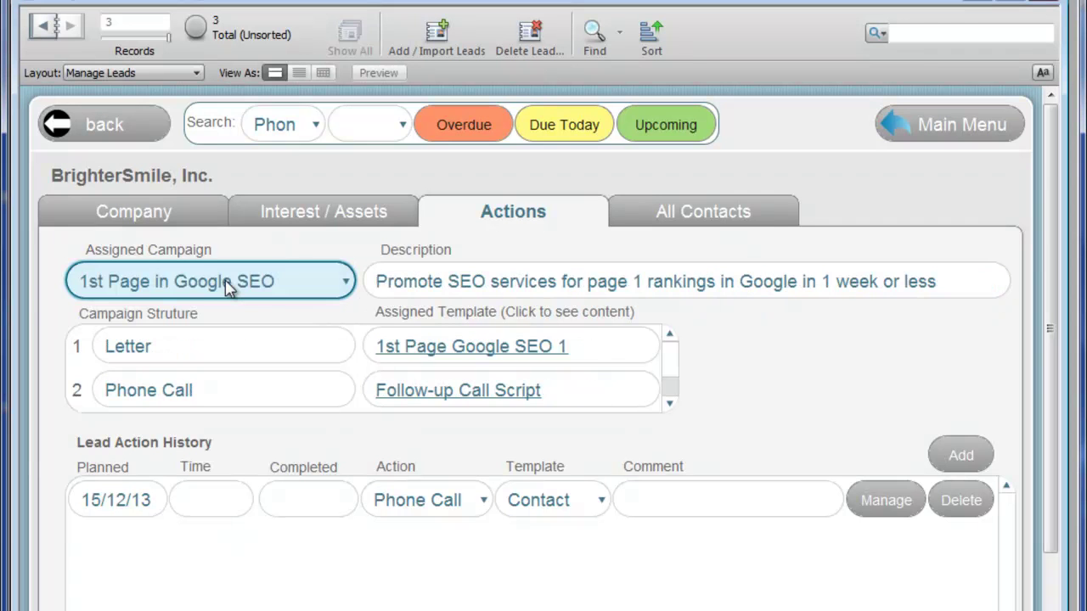
click(227, 286)
click(227, 309)
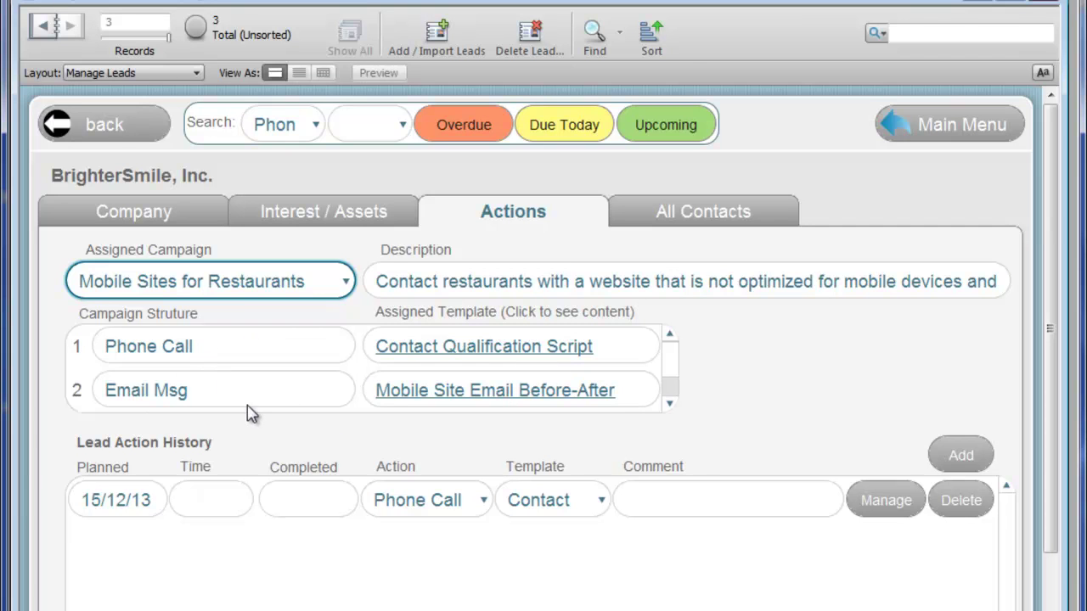
Step: Review the content of the Contact Qualification Script template and return to the lead's actions
click(568, 354)
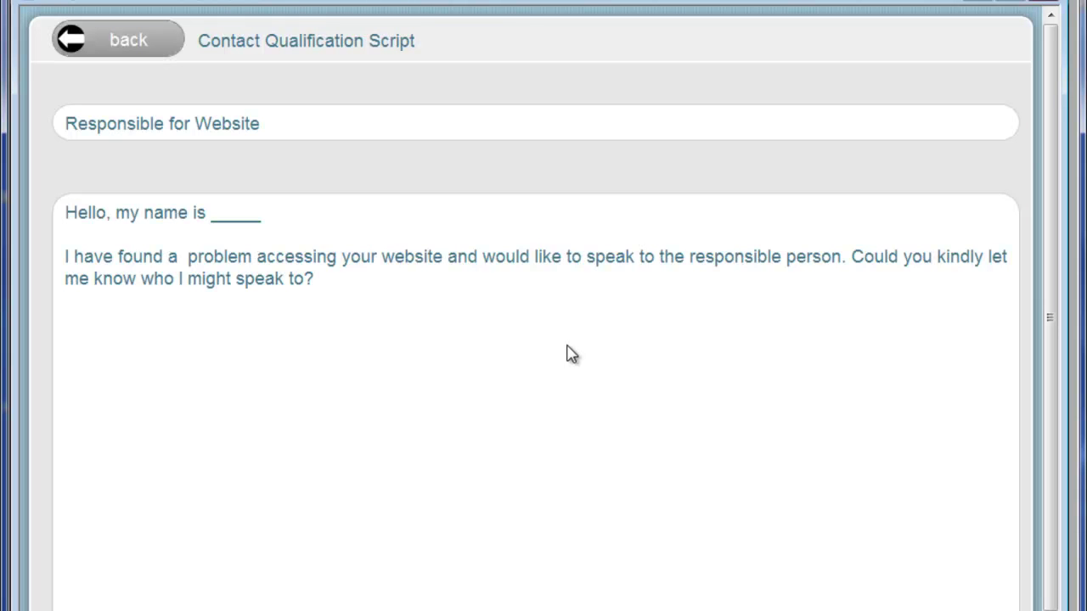
click(108, 39)
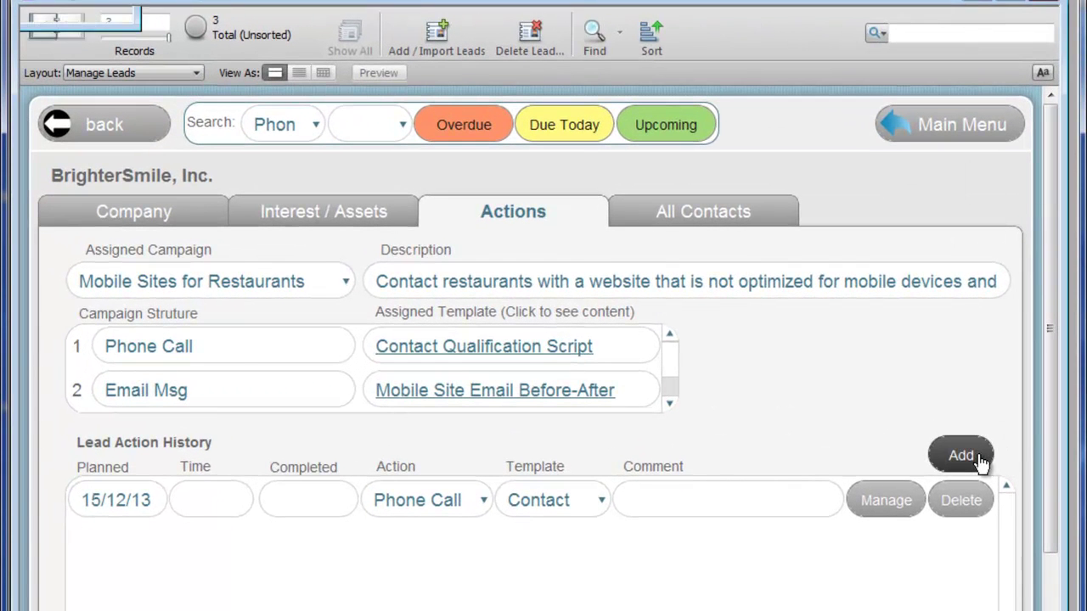
Step: Add an Email Msg action planned for 31/05/12 to the lead's action history and assign it the Mobile template
click(982, 461)
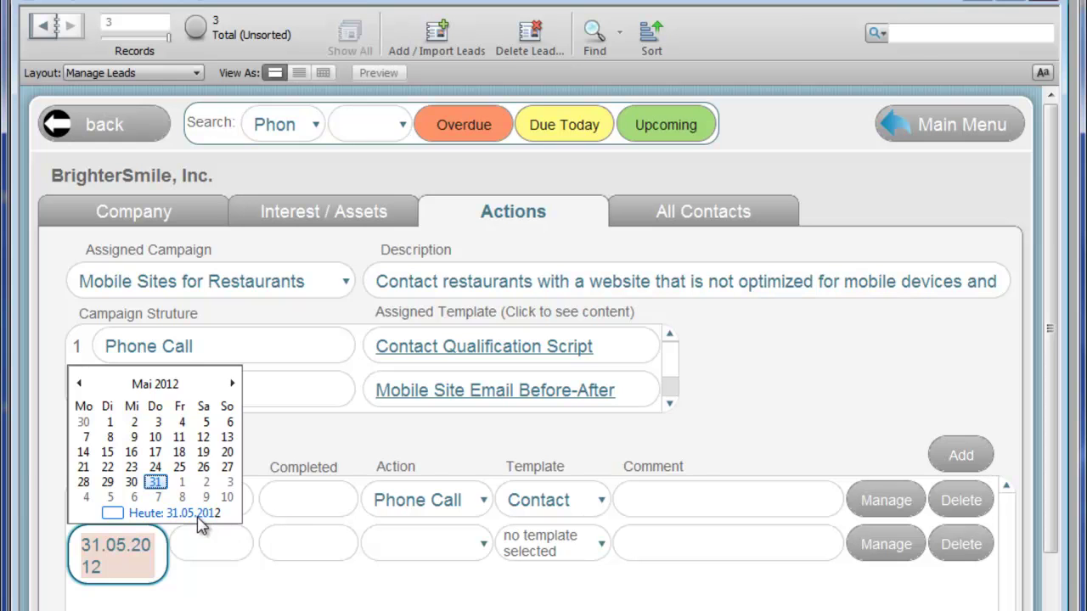
click(245, 547)
click(477, 548)
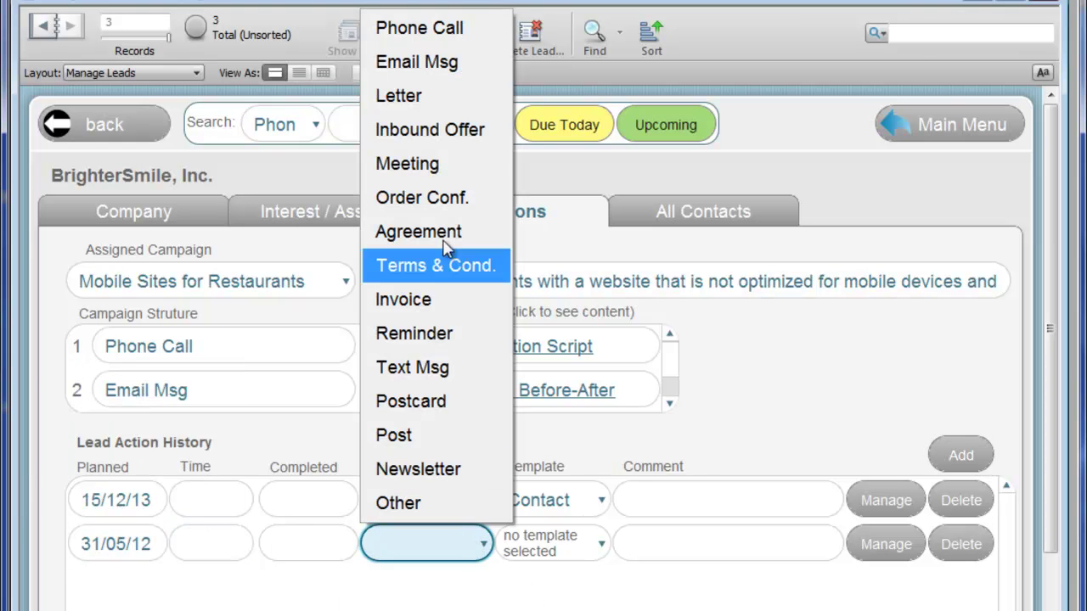
click(438, 66)
click(570, 544)
click(194, 132)
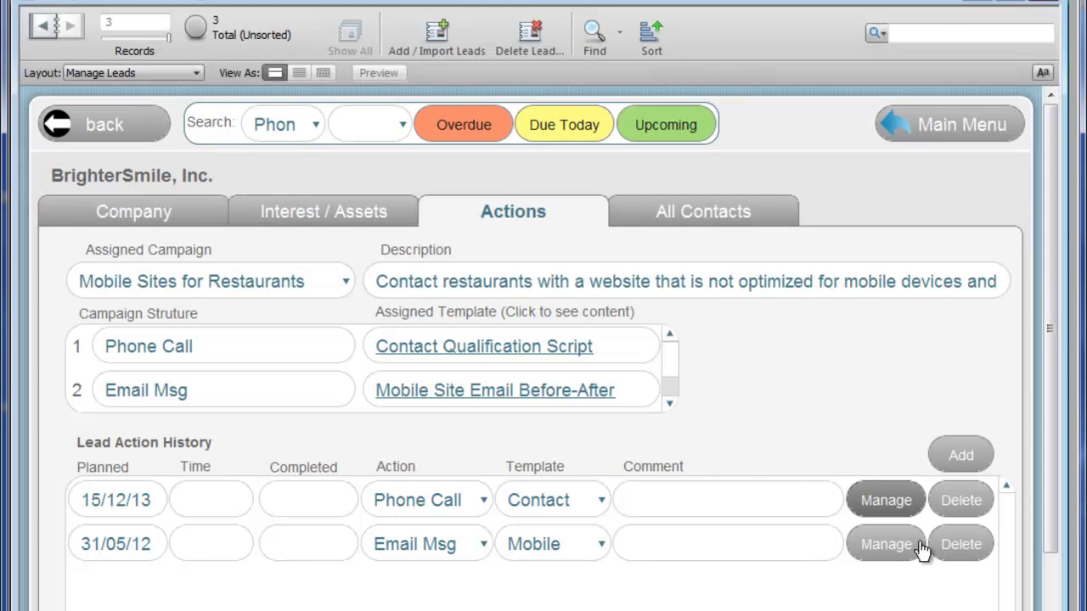
Step: Open the planned Email Msg action, review its message and leave it marked as done
click(898, 540)
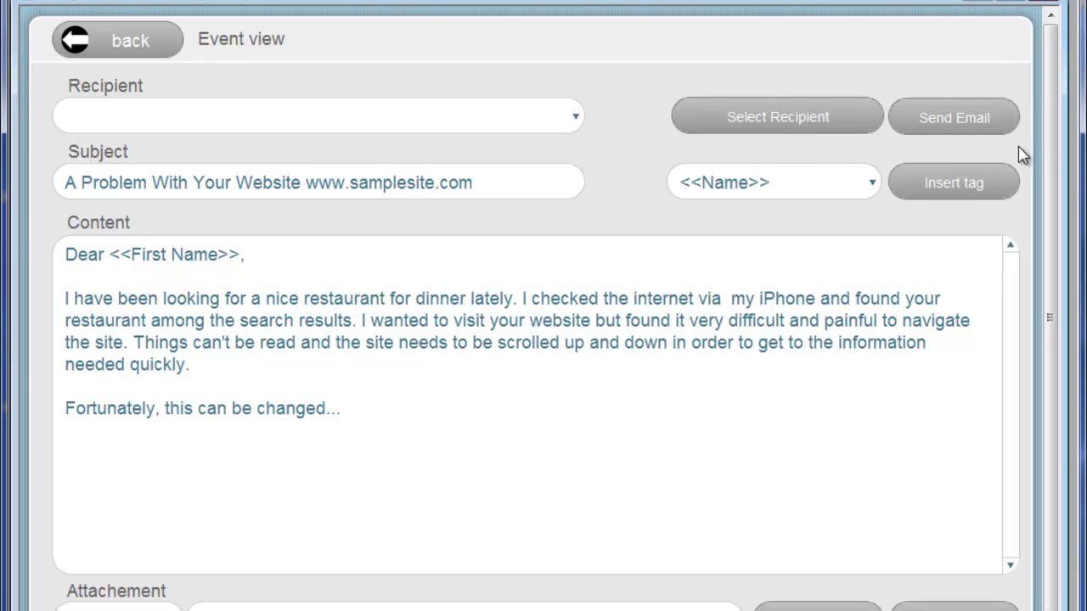
click(136, 43)
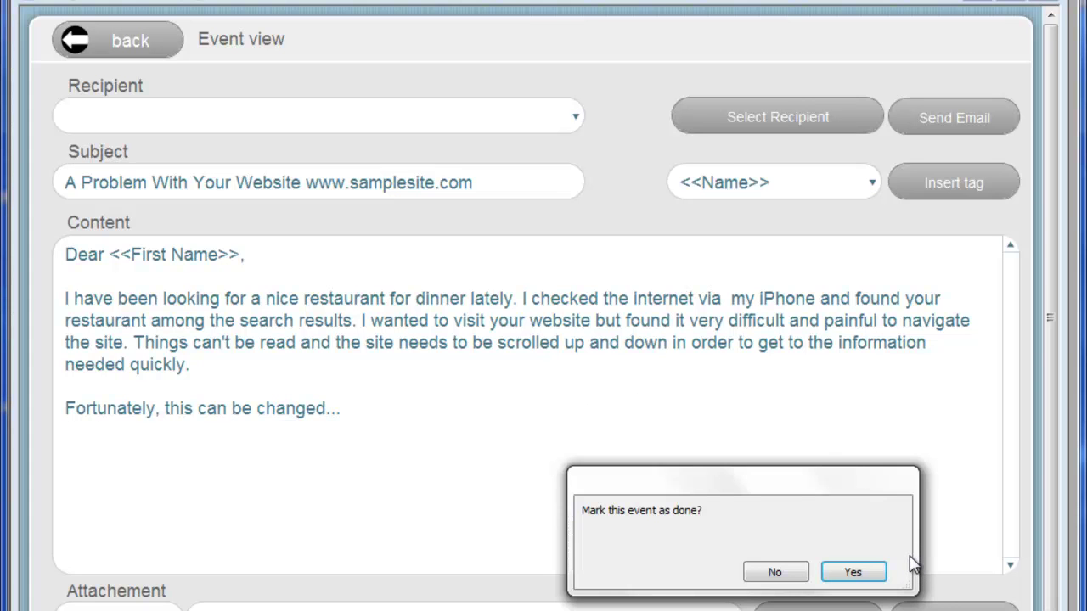
click(854, 573)
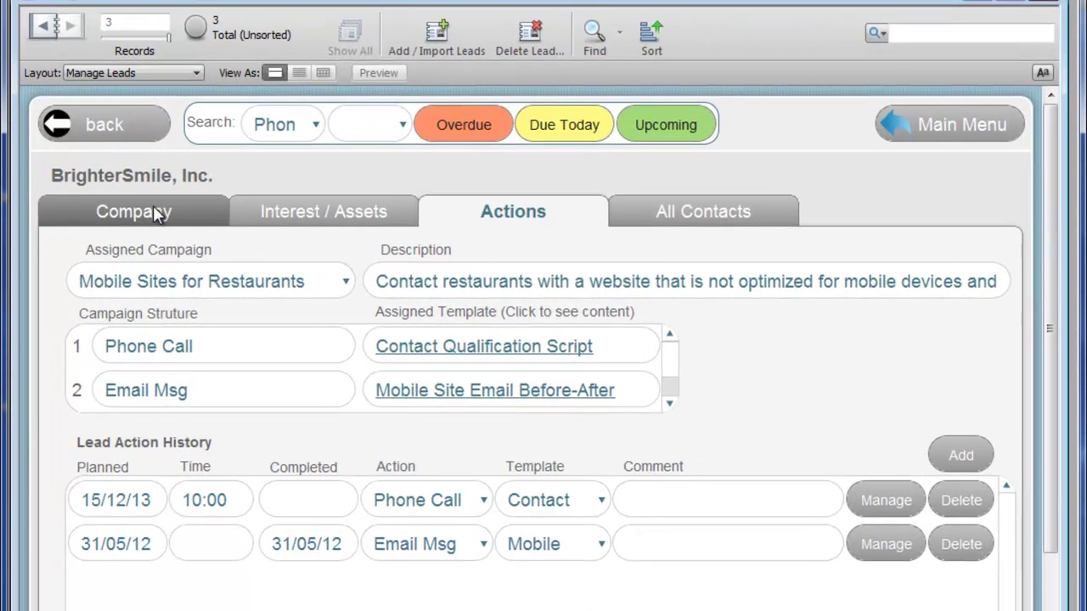
Step: Compare the next planned action in the lead's company details with its action history
click(154, 214)
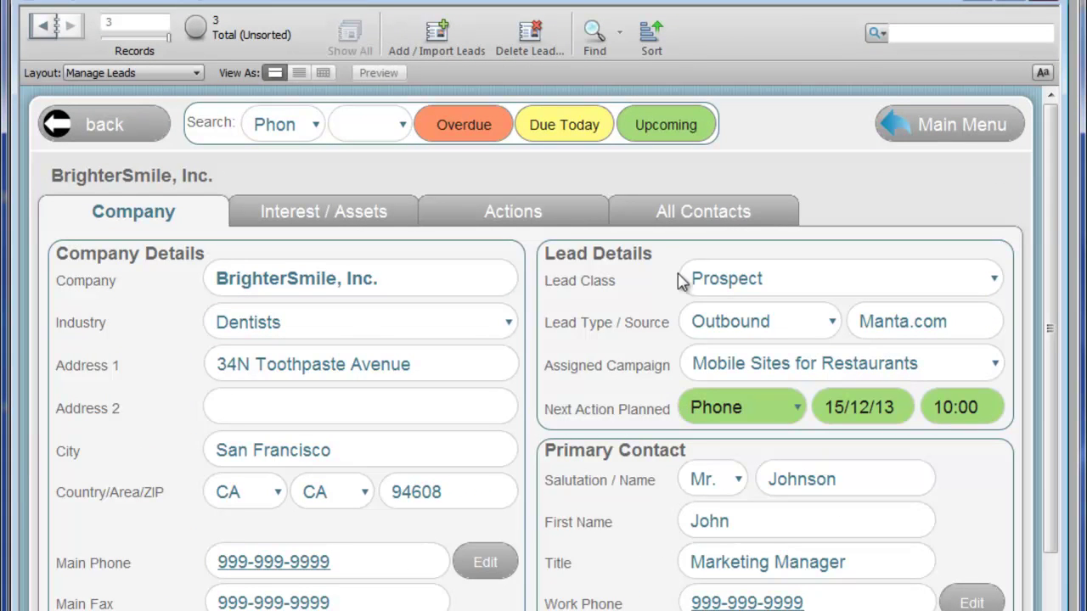
click(500, 219)
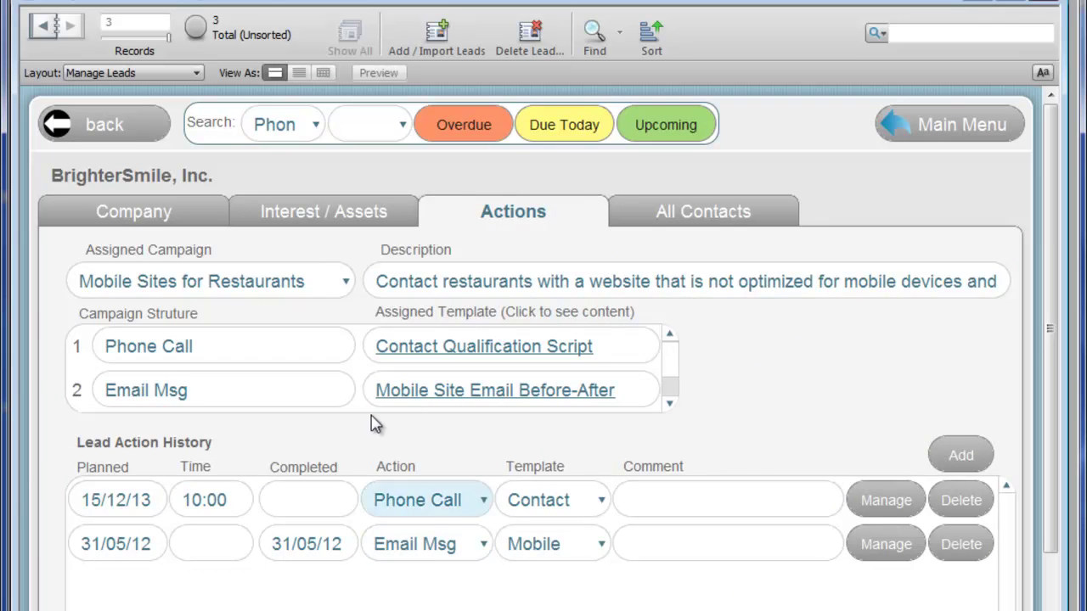
click(140, 204)
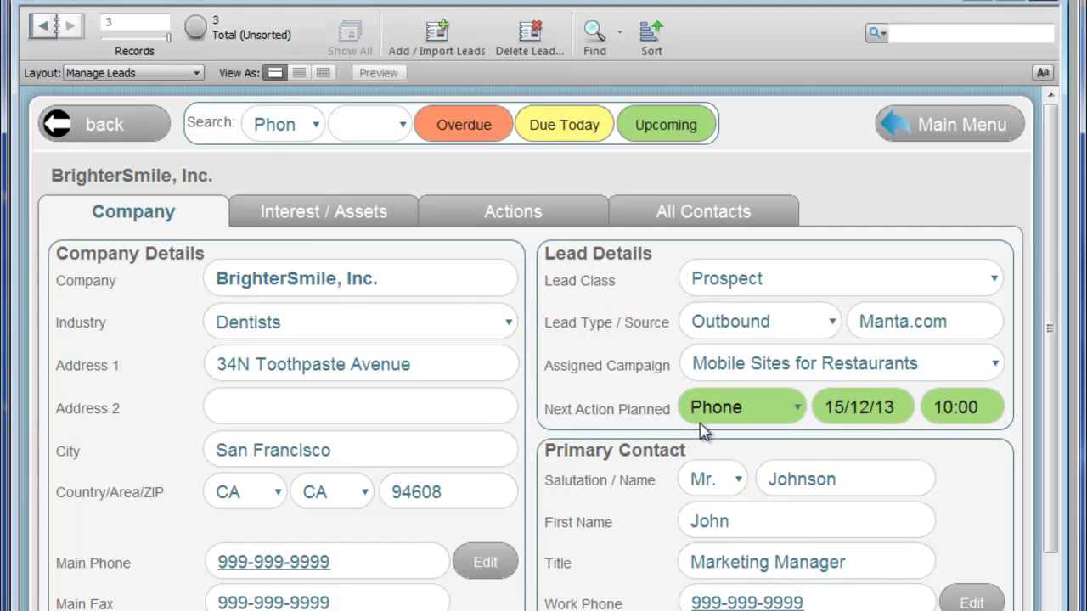
Step: Review the action types and campaigns available for searching leads without choosing any
click(316, 128)
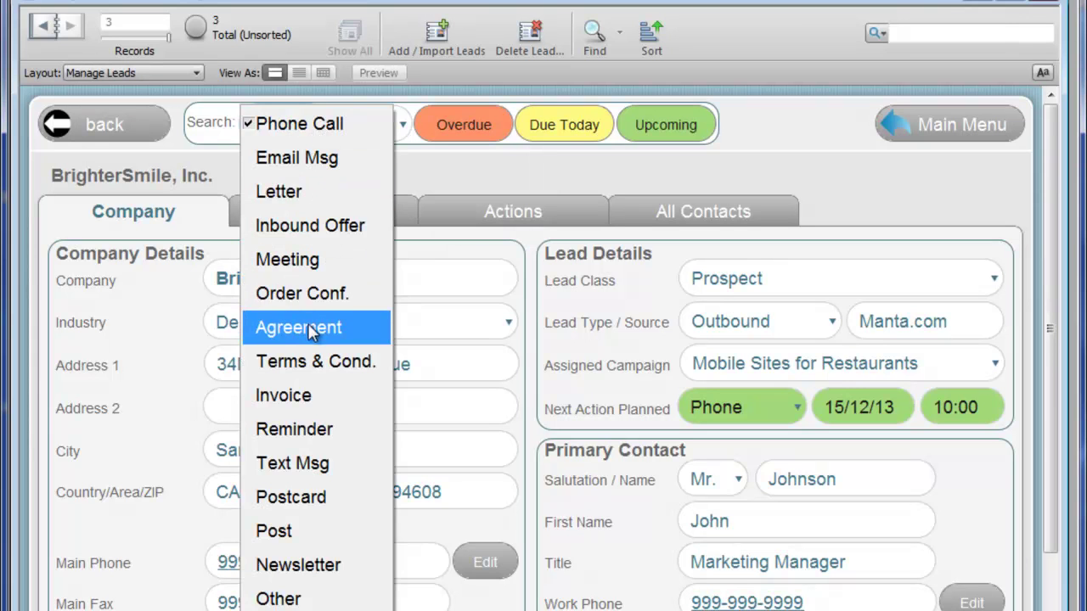
click(459, 181)
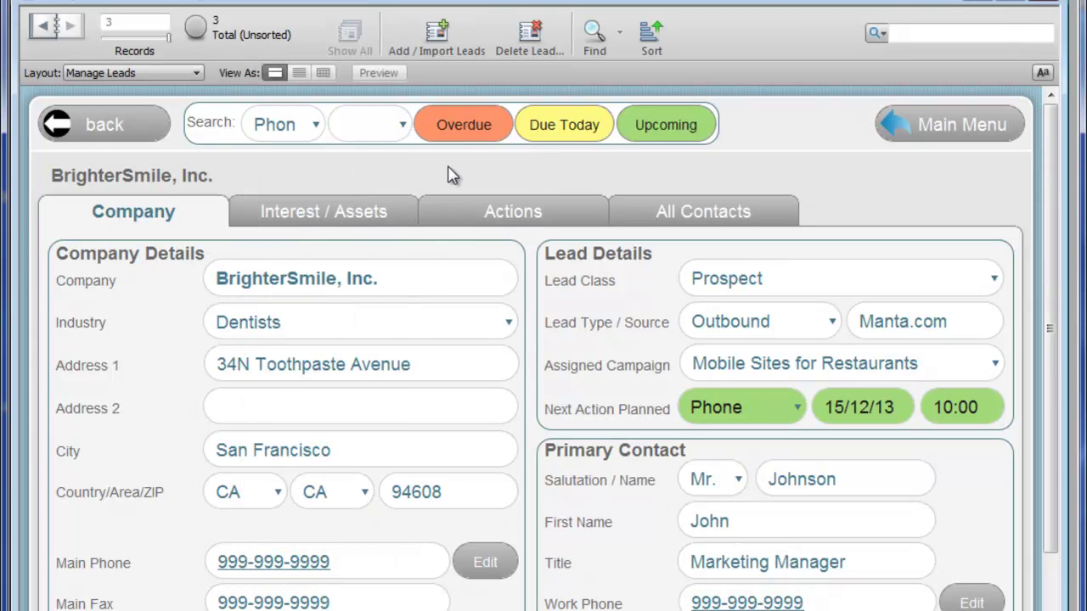
click(404, 132)
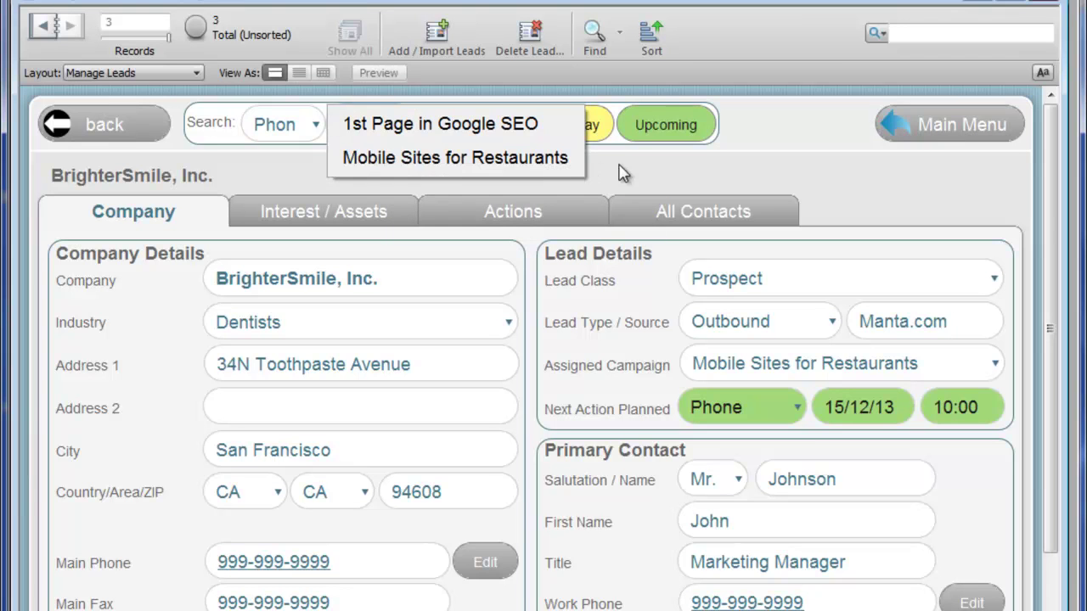
click(677, 167)
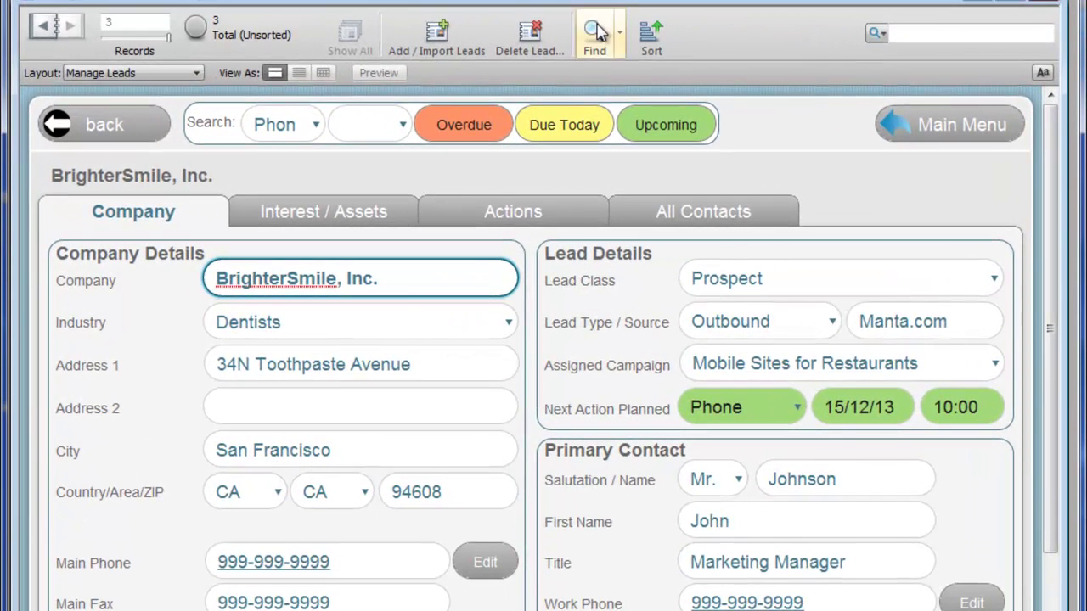
Step: Find the leads in the Restaurants industry and show all leads again
click(597, 32)
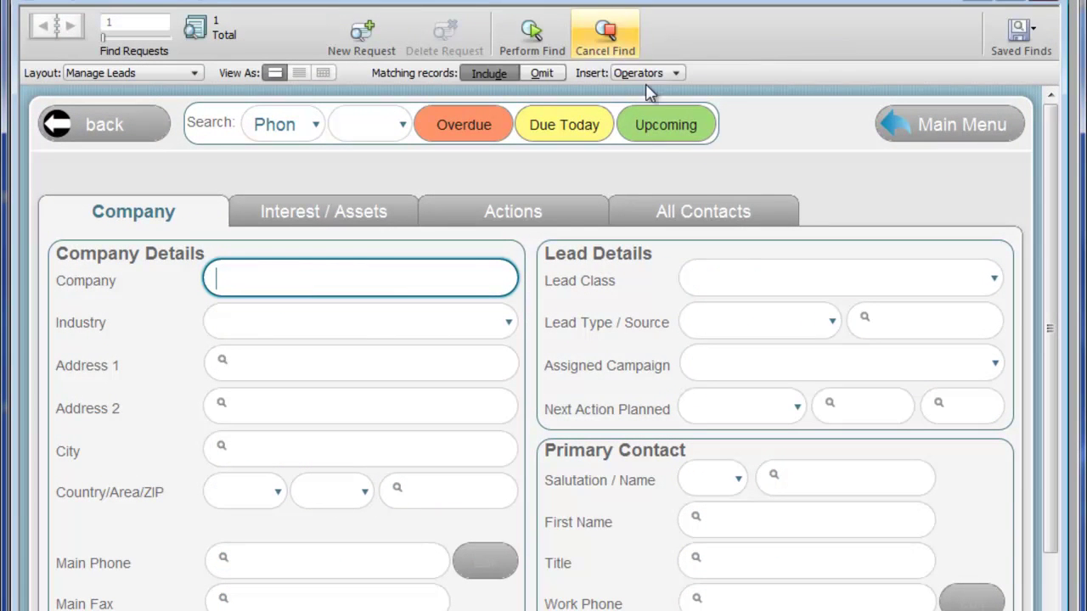
click(418, 329)
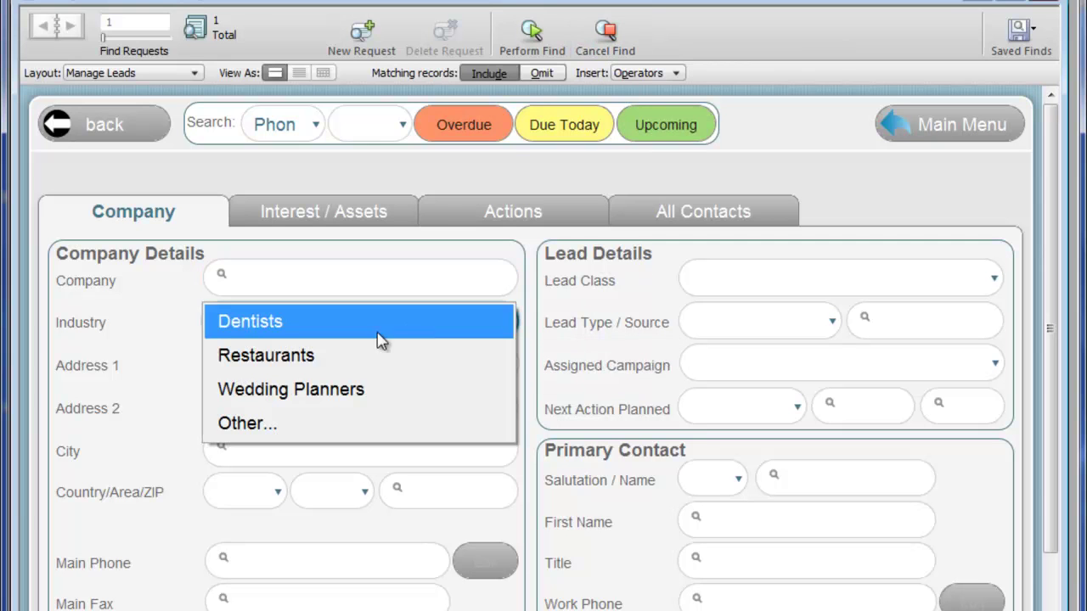
click(316, 356)
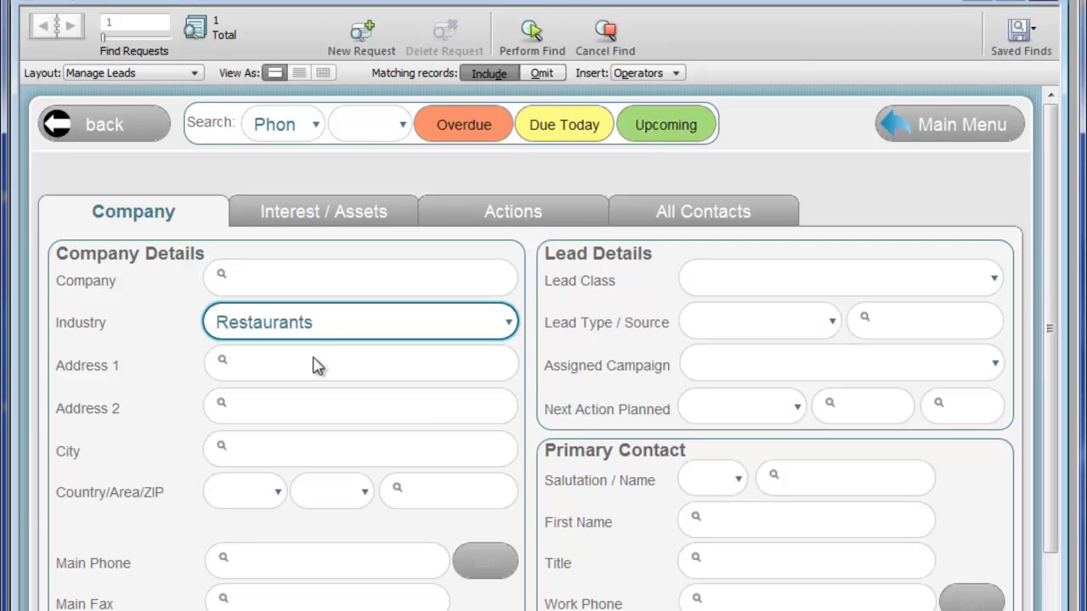
click(556, 51)
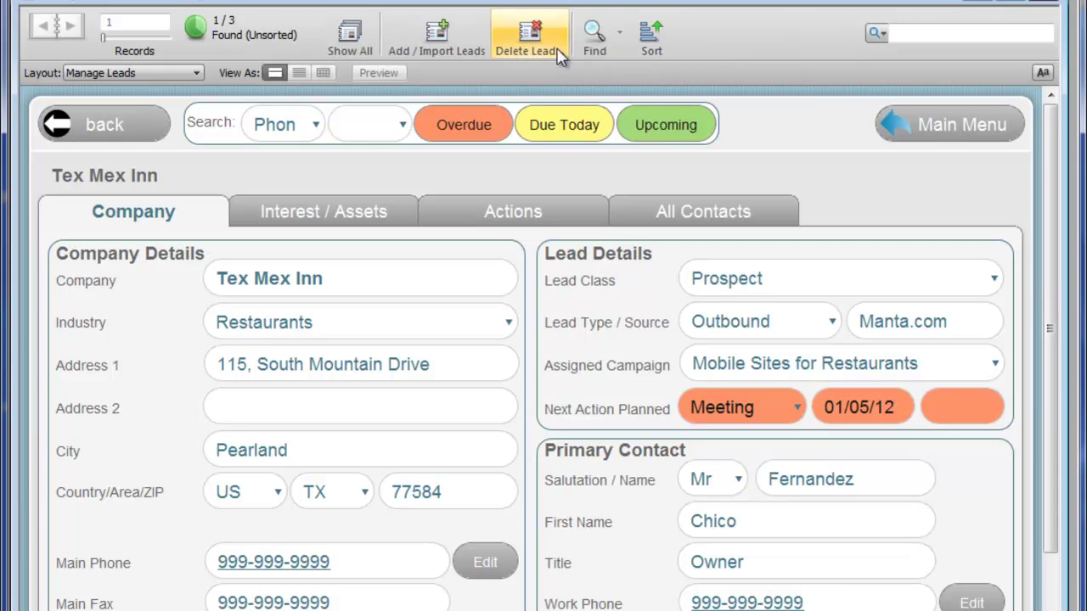
click(351, 39)
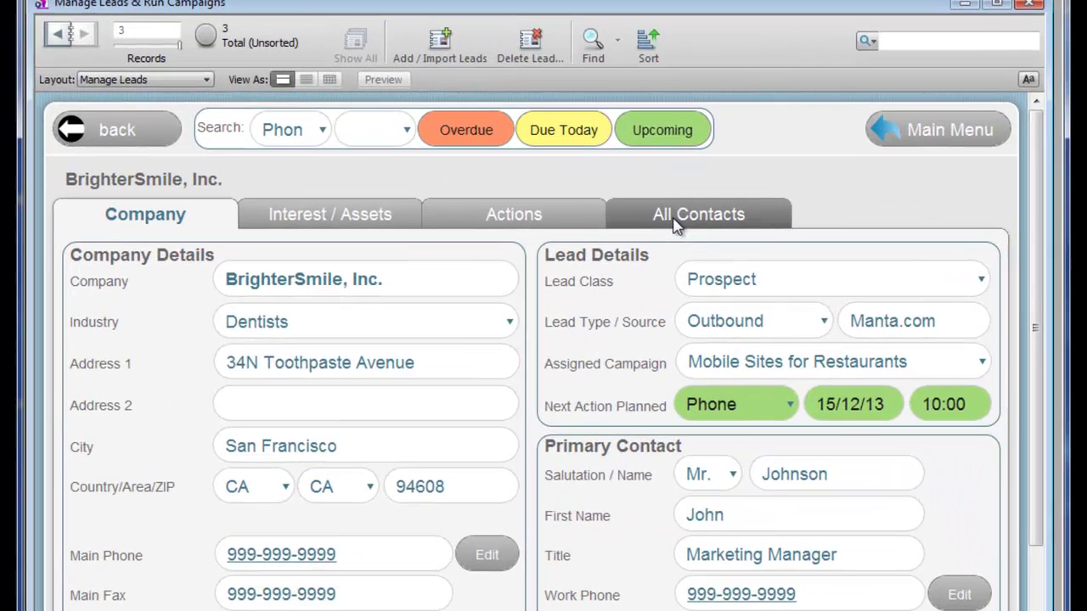
Step: Compare the BrighterSmile, Inc. lead's contact list with its primary contact details and return to the main menu
click(652, 236)
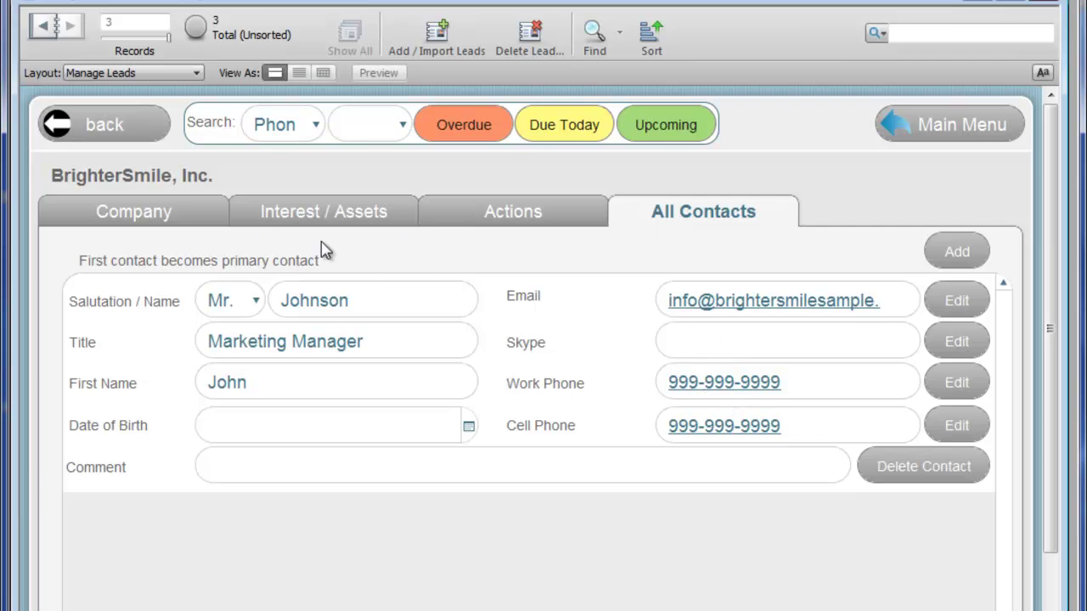
click(138, 213)
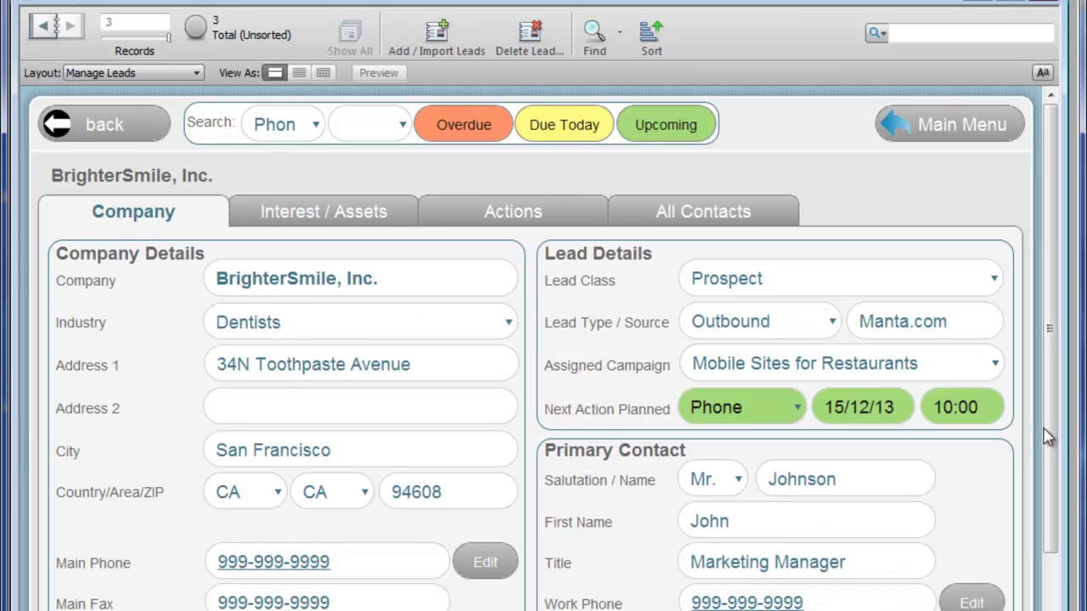
scroll(1059, 442, down, 3)
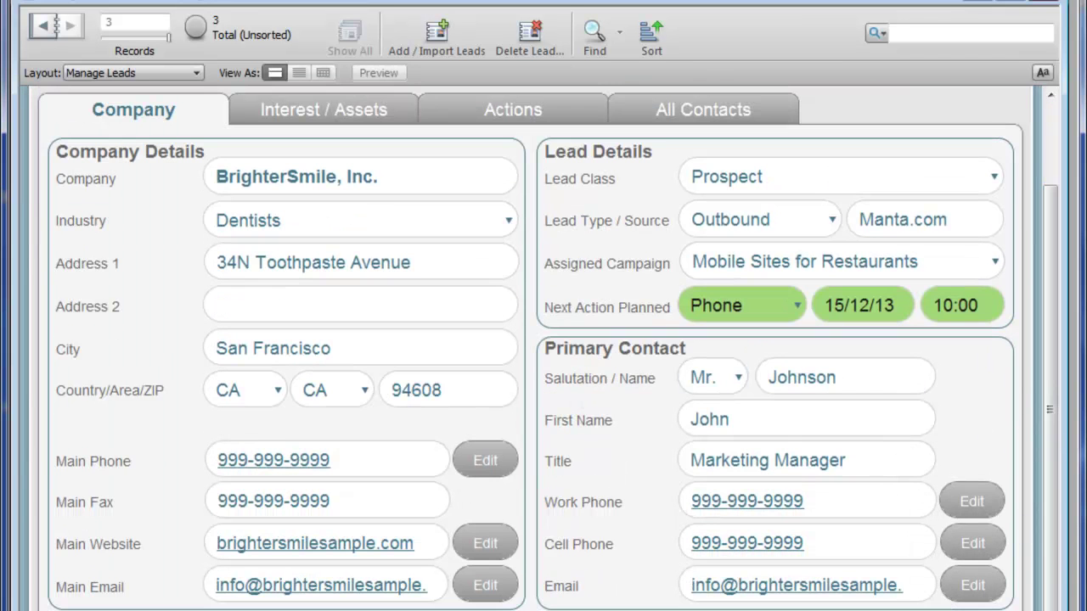
click(741, 114)
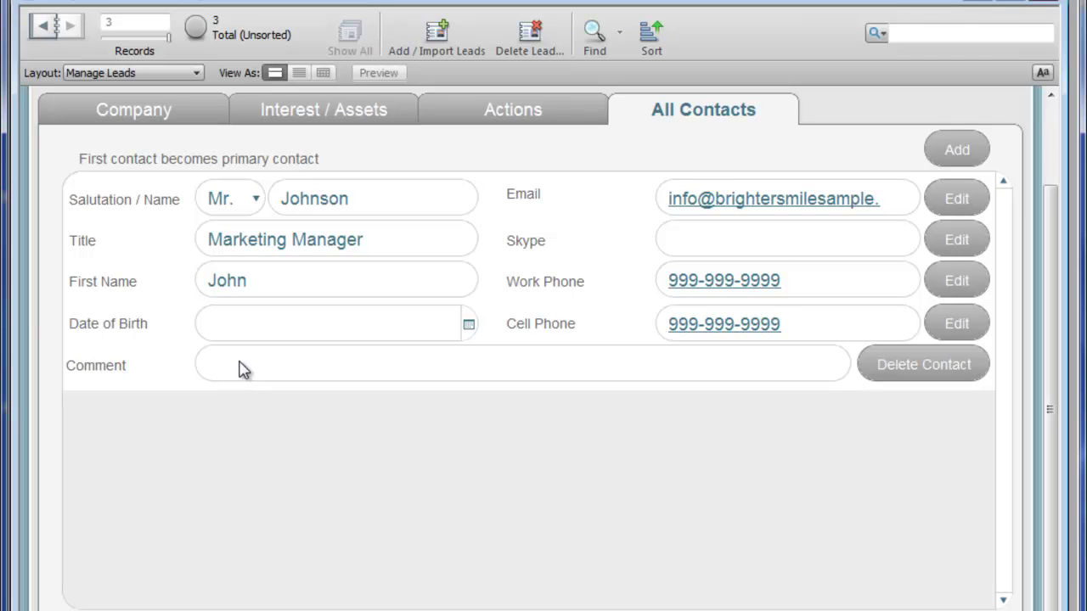
scroll(1068, 199, up, 3)
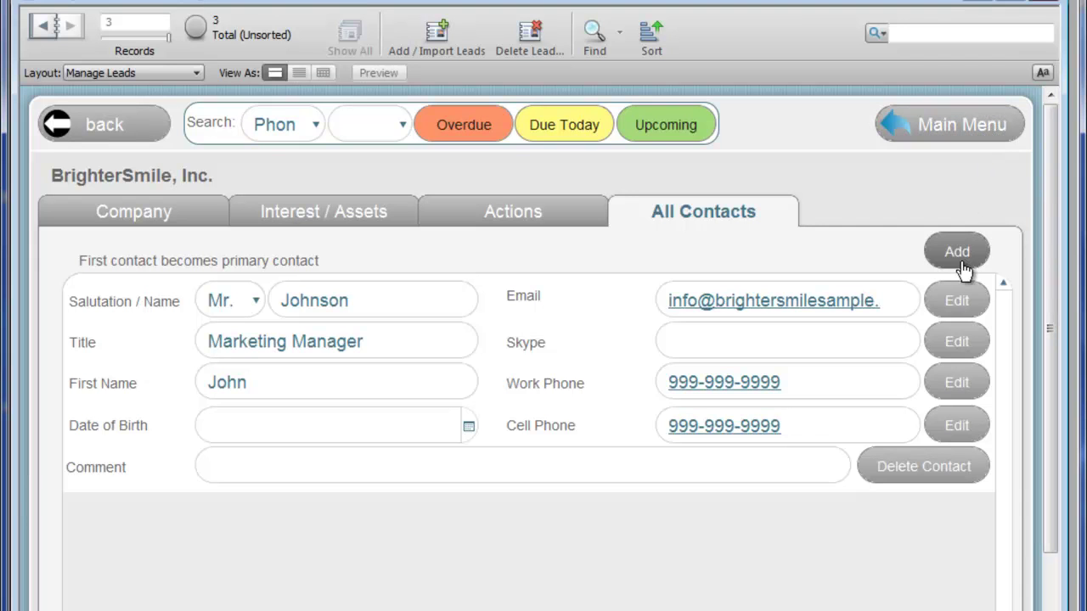
click(973, 132)
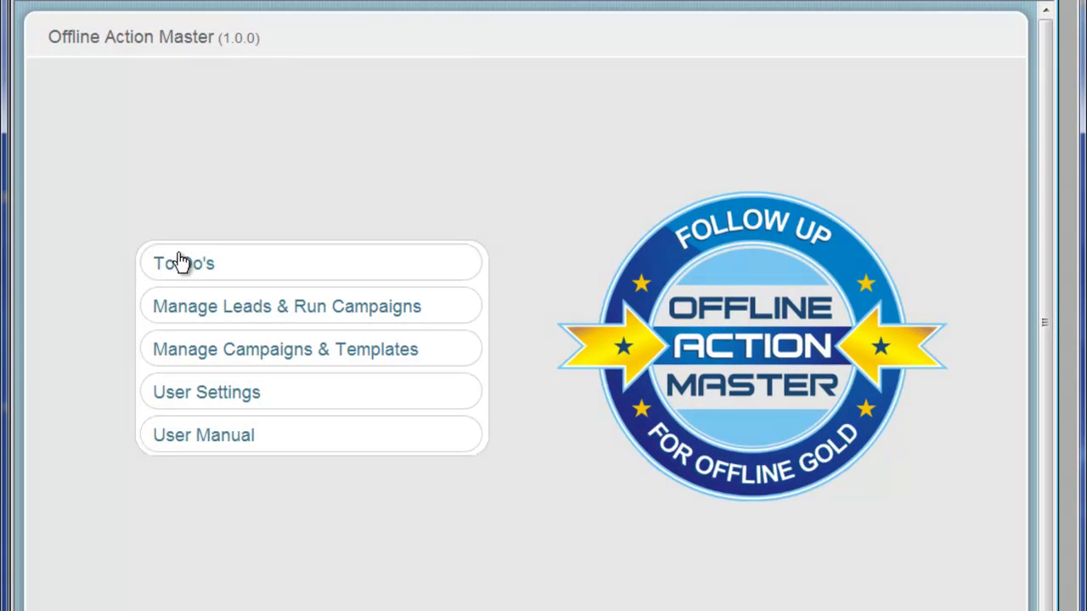
Step: Review the To Do's list, view the Tex Mex Inn lead's company details from it, and return to the main menu
click(179, 263)
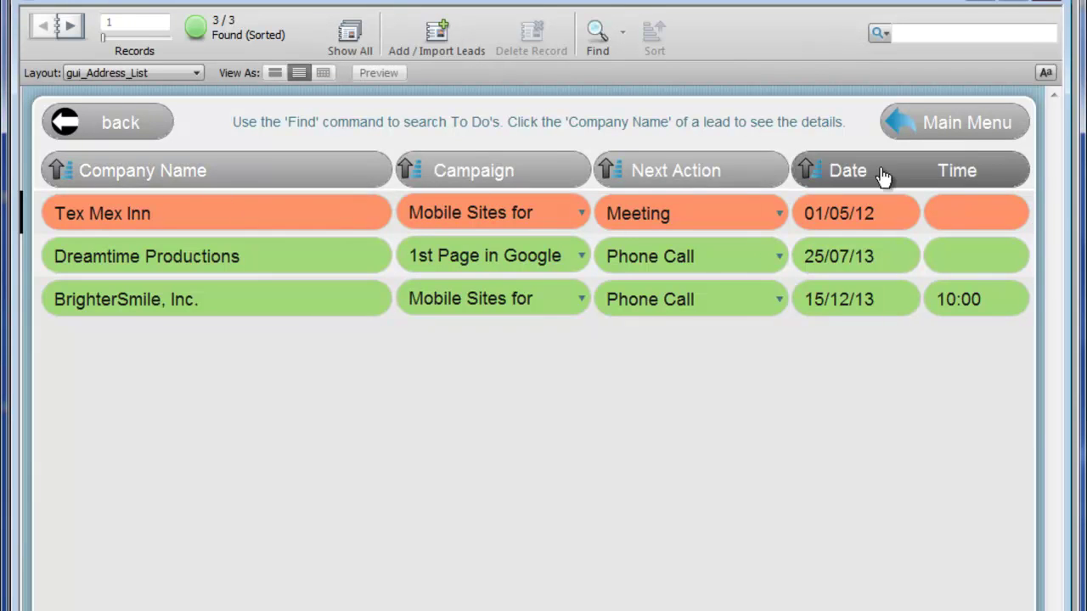
click(134, 215)
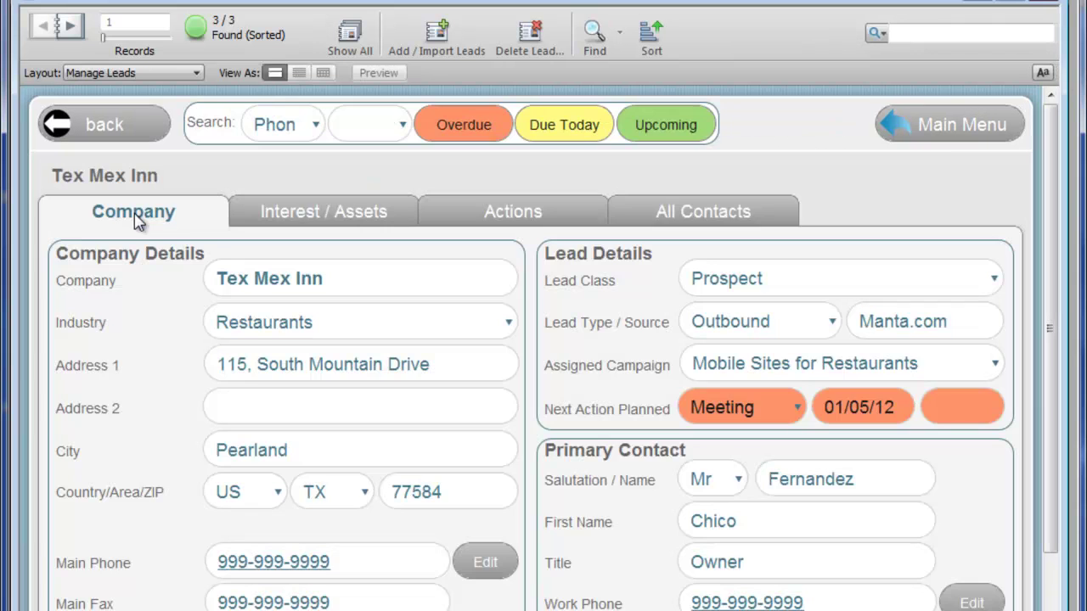
click(947, 139)
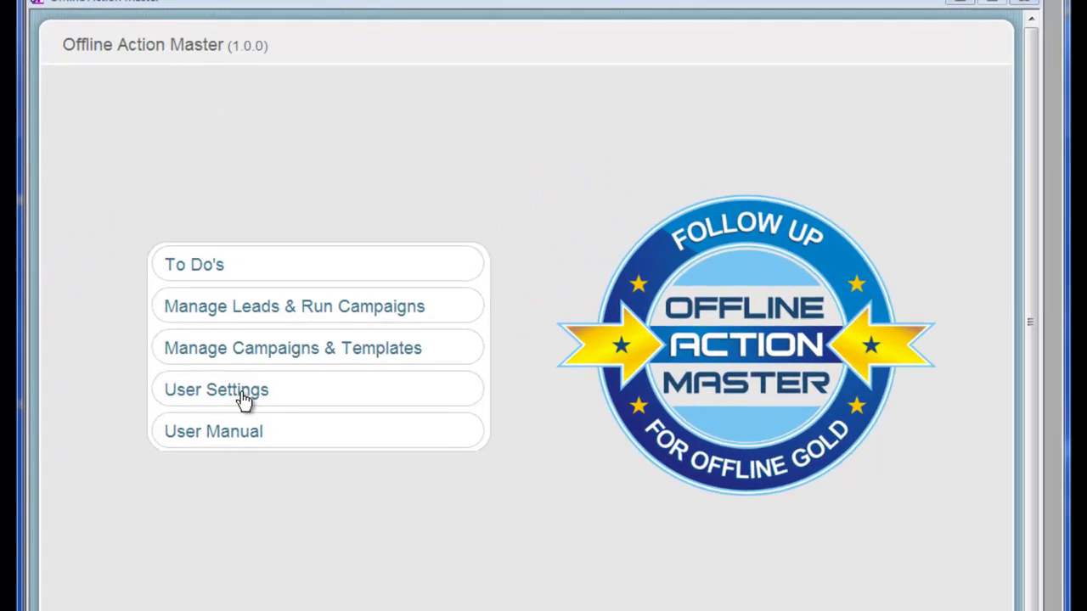
Step: Review the default letter size choices and the header image field's insert option in User Settings without changing anything, and return to the main menu
click(292, 382)
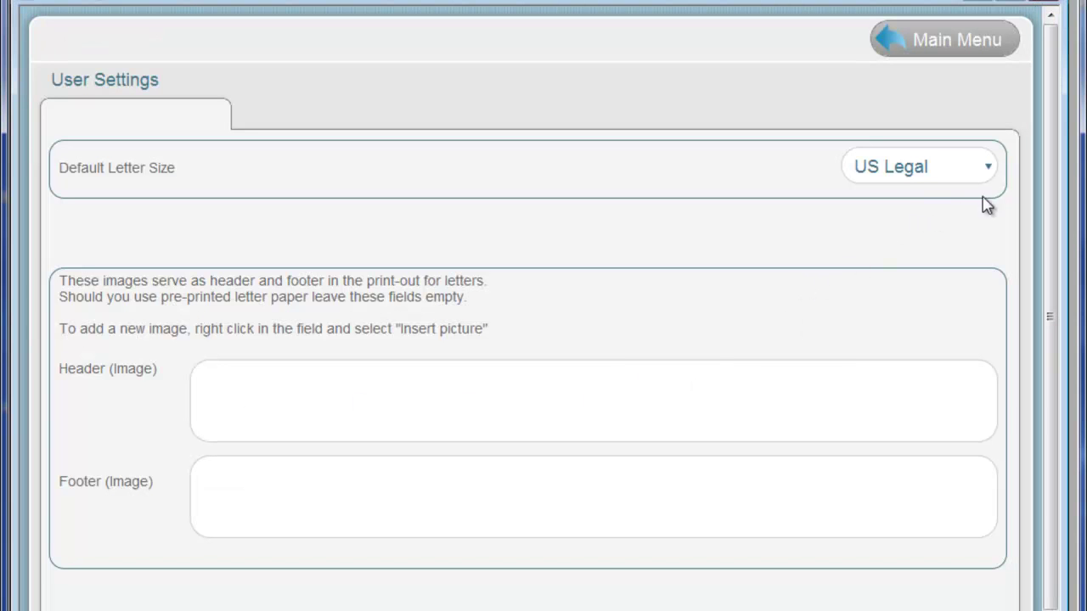
click(991, 172)
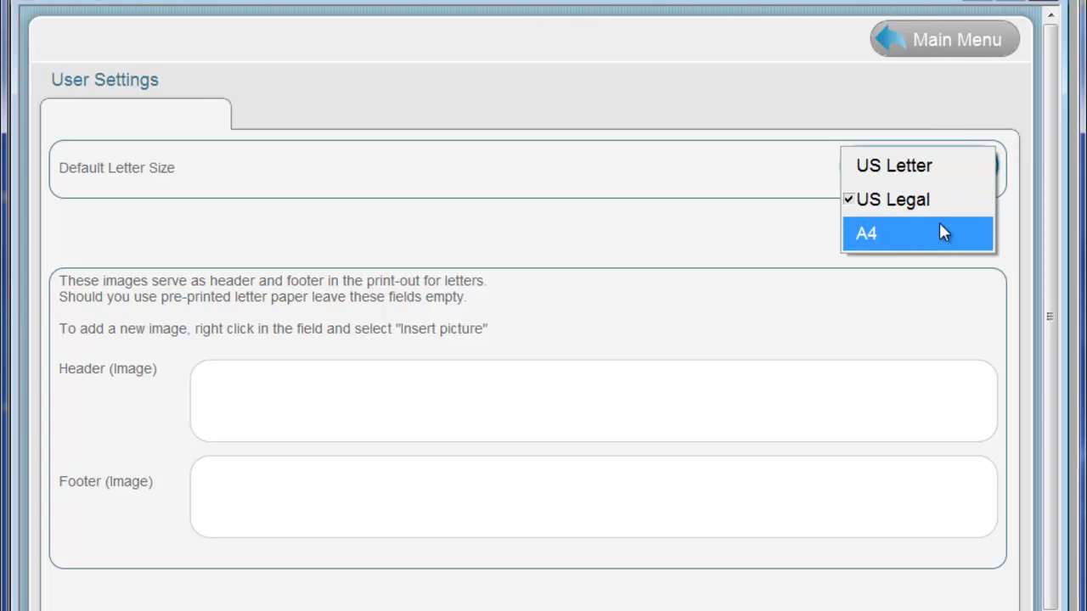
click(742, 236)
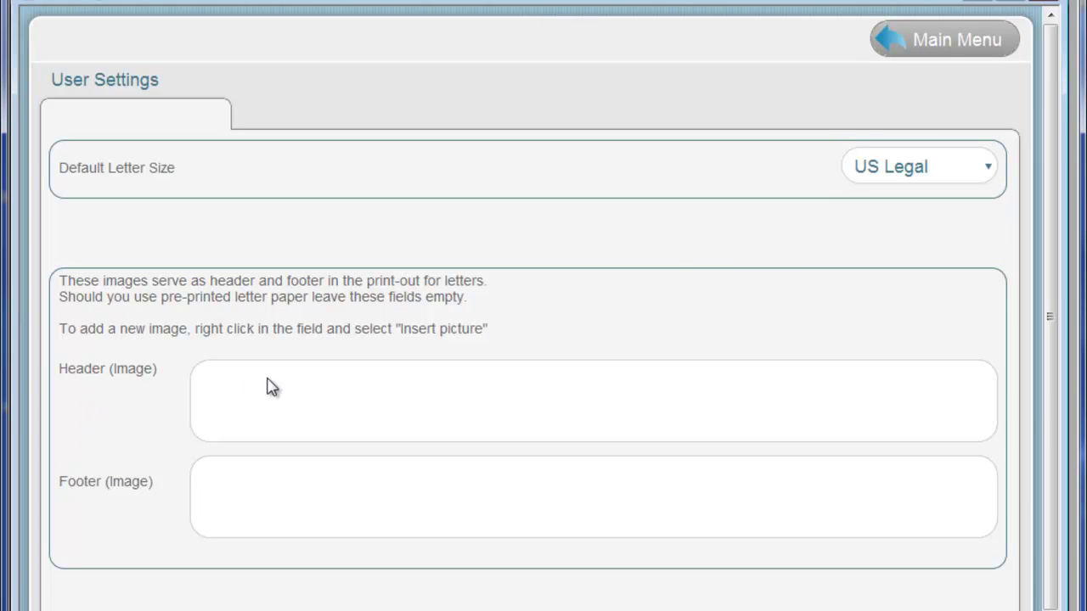
right_click(324, 387)
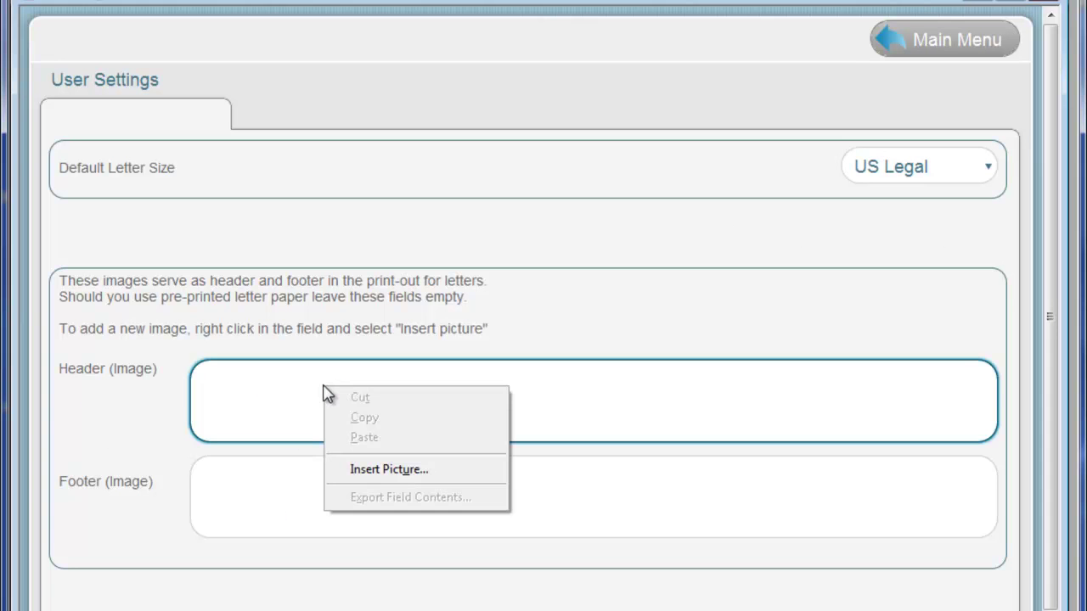
click(614, 310)
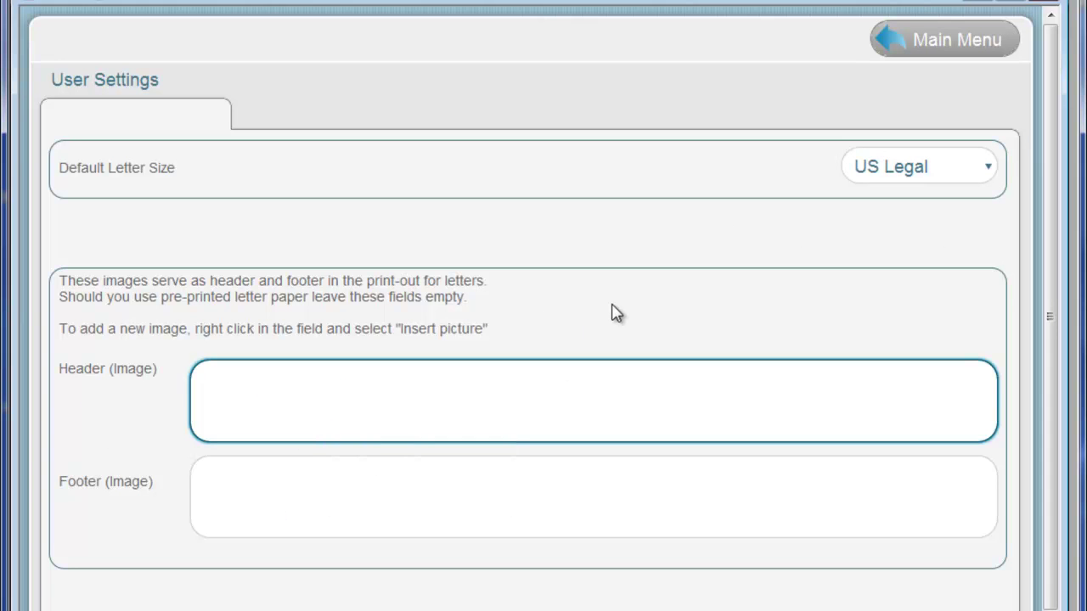
click(957, 45)
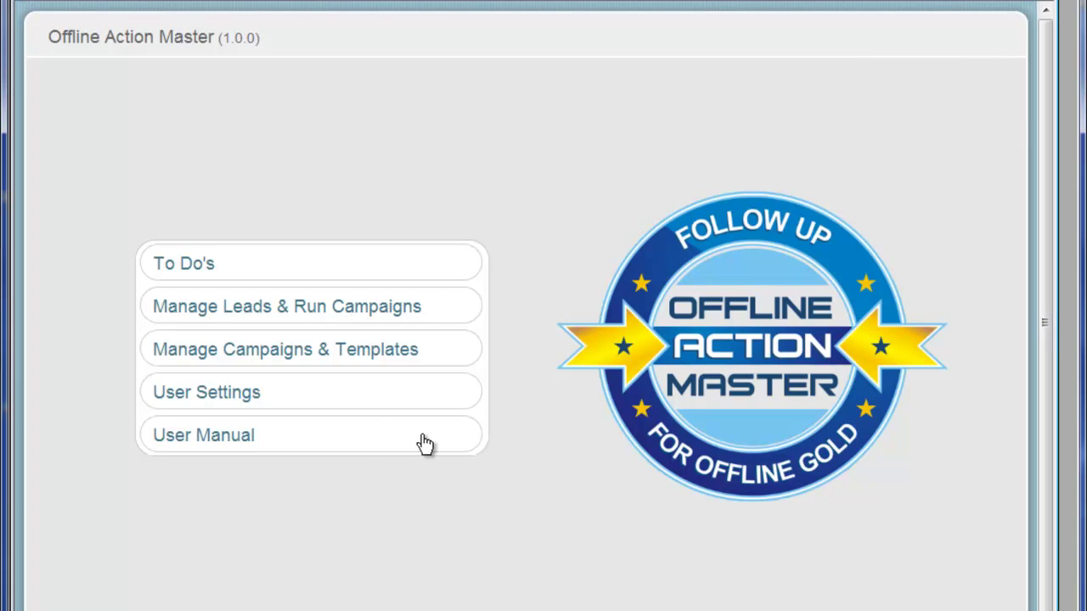